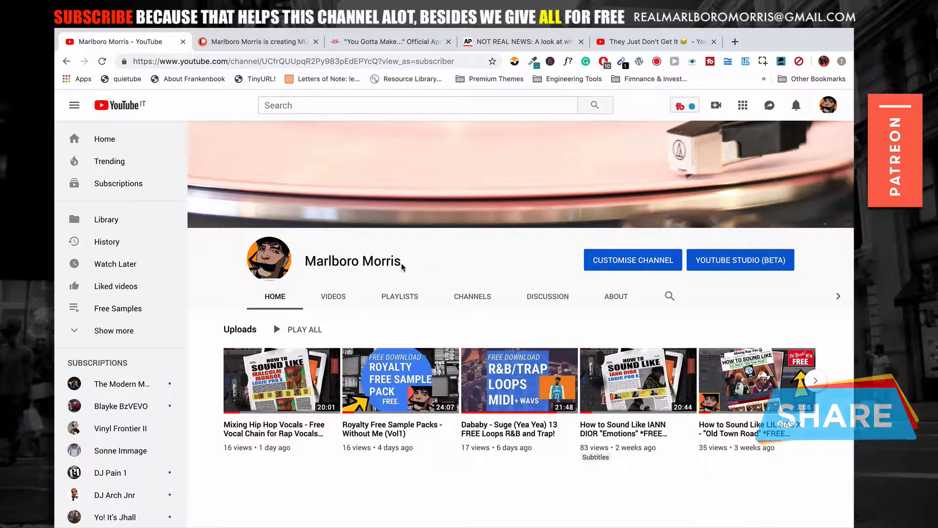
Highlight the channel name on the YouTube channel page and browse the channel's uploaded videos
{"action": "left_click_drag", "start_coordinate": [402, 263], "coordinate": [306, 264]}
{"action": "left_click", "coordinate": [305, 266]}
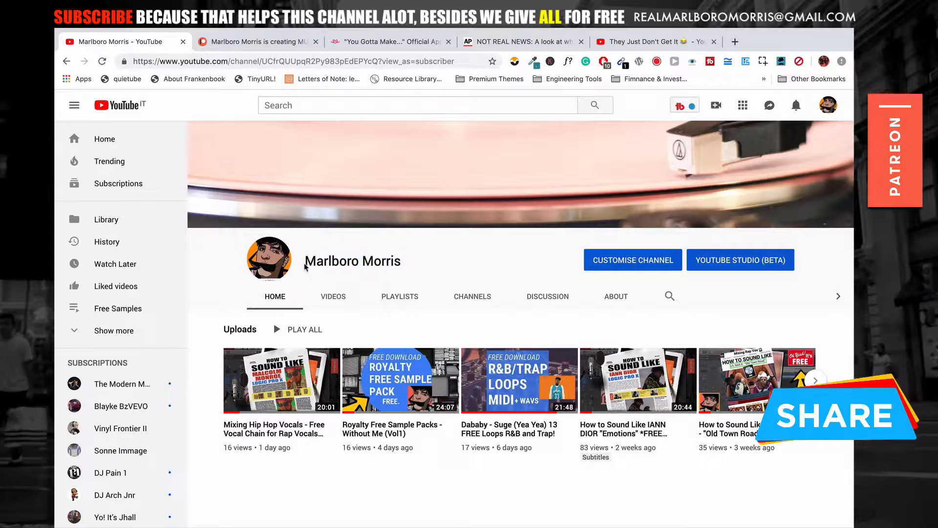
{"action": "left_click_drag", "start_coordinate": [424, 261], "coordinate": [304, 264]}
{"action": "left_click", "coordinate": [305, 264]}
{"action": "left_click_drag", "start_coordinate": [419, 264], "coordinate": [304, 264]}
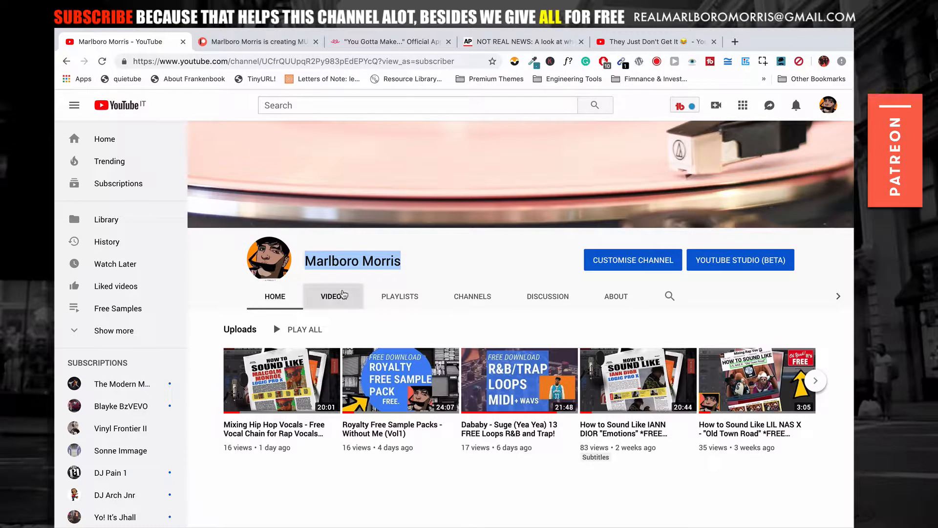
{"action": "left_click", "coordinate": [342, 295]}
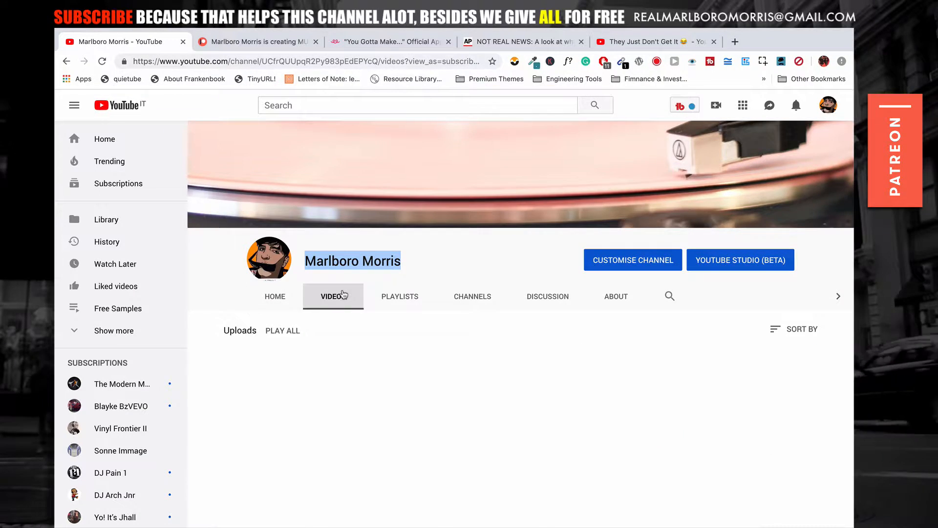
{"action": "scroll", "coordinate": [472, 367], "scroll_direction": "down", "scroll_amount": 2}
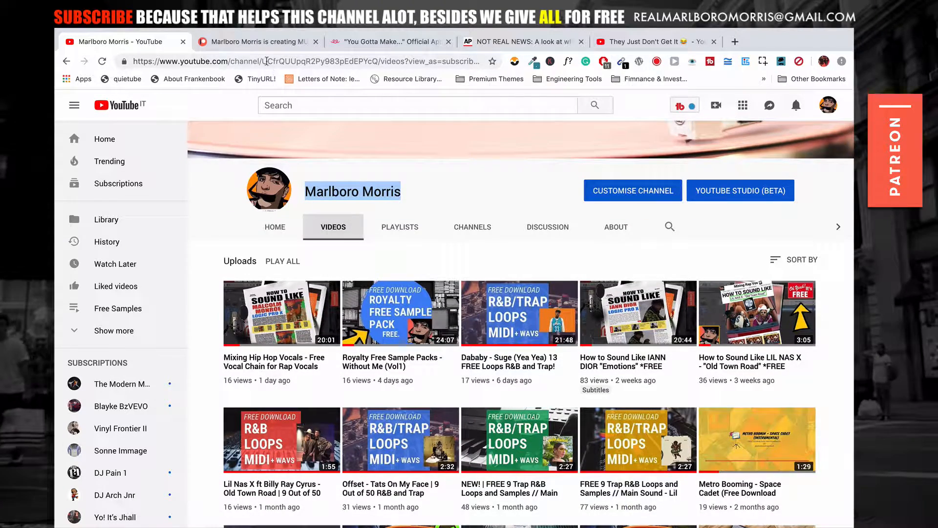
Show the Patreon creator page and the Teespring "You Gotta Make..." apparel listing
{"action": "left_click", "coordinate": [262, 43]}
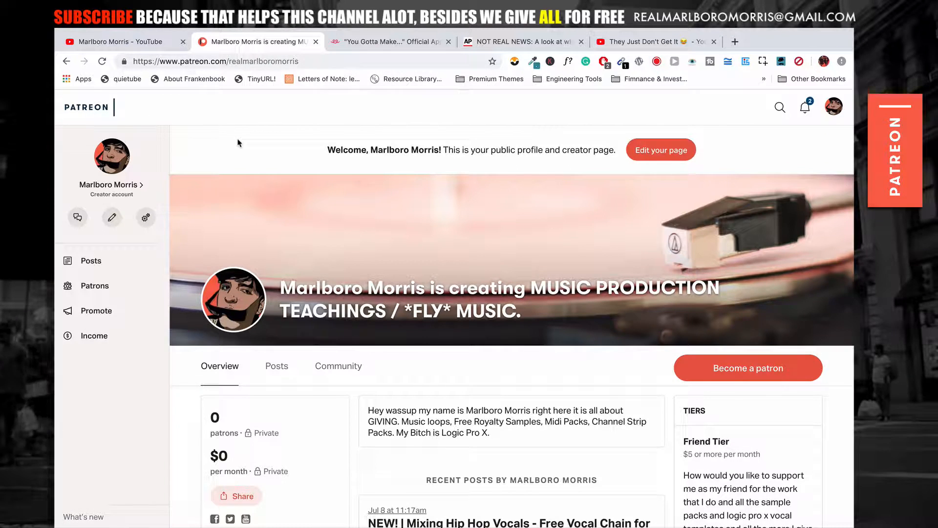
{"action": "left_click", "coordinate": [361, 43]}
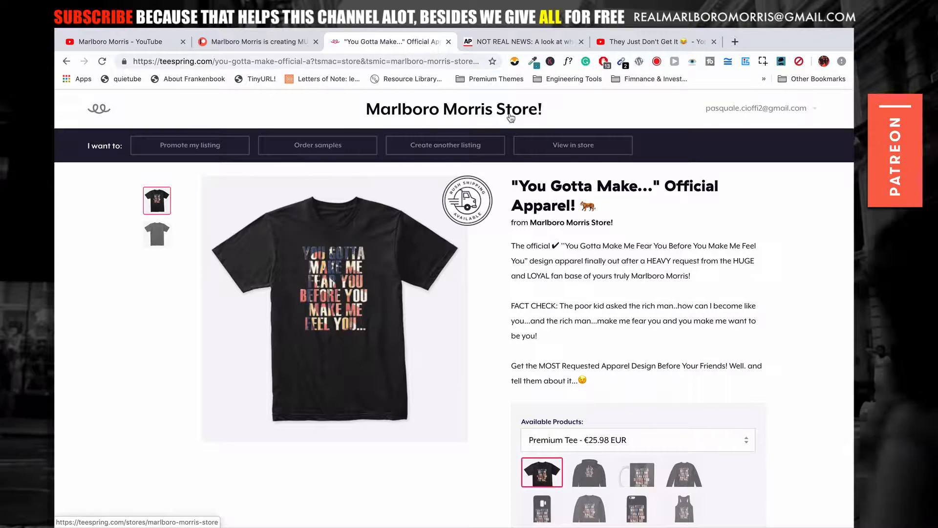
{"action": "mouse_move", "coordinate": [412, 358]}
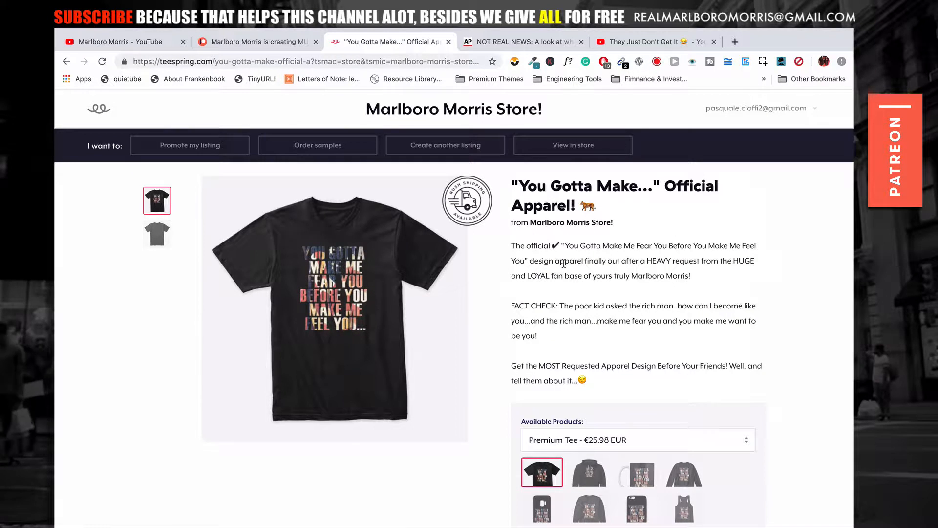
Switch to Logic Pro X and show the audio files of the Drum Breaks folder in the file browser
{"action": "mouse_move", "coordinate": [677, 525]}
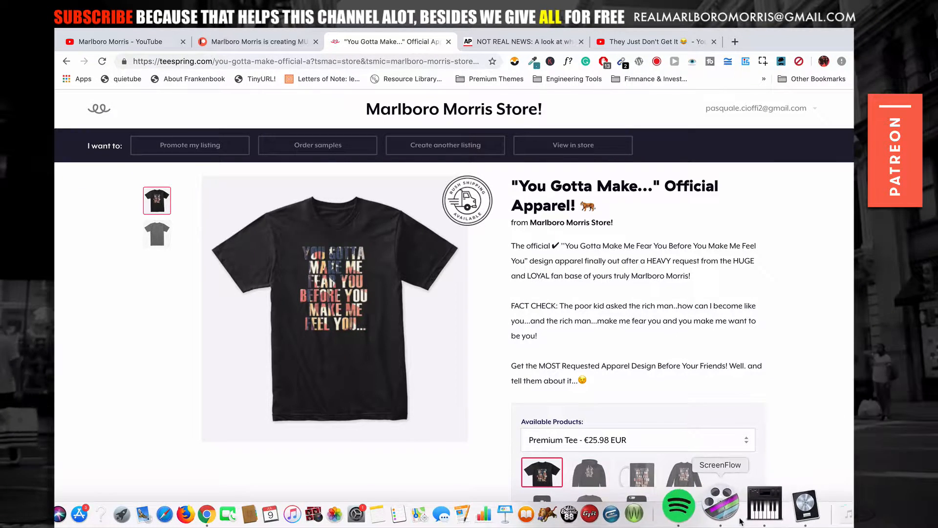
{"action": "left_click", "coordinate": [777, 522]}
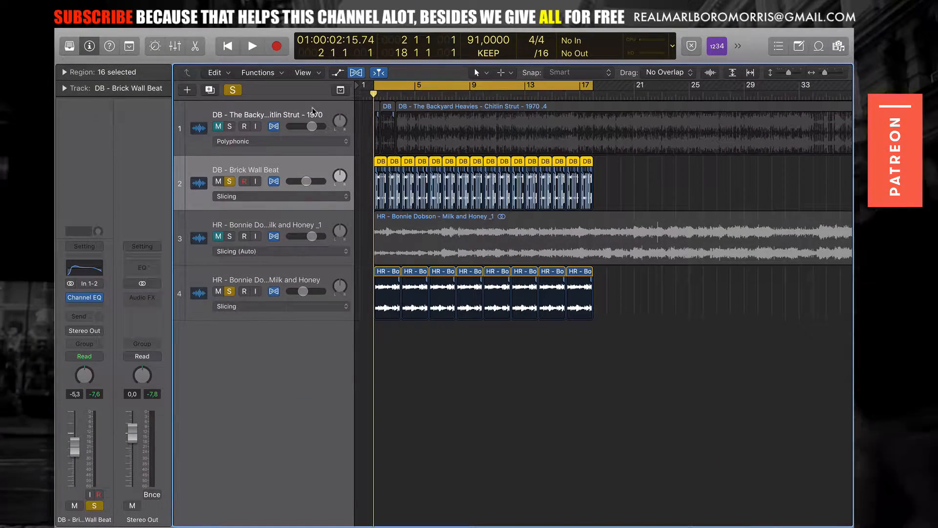
{"action": "left_click", "coordinate": [820, 46]}
{"action": "left_click", "coordinate": [833, 49]}
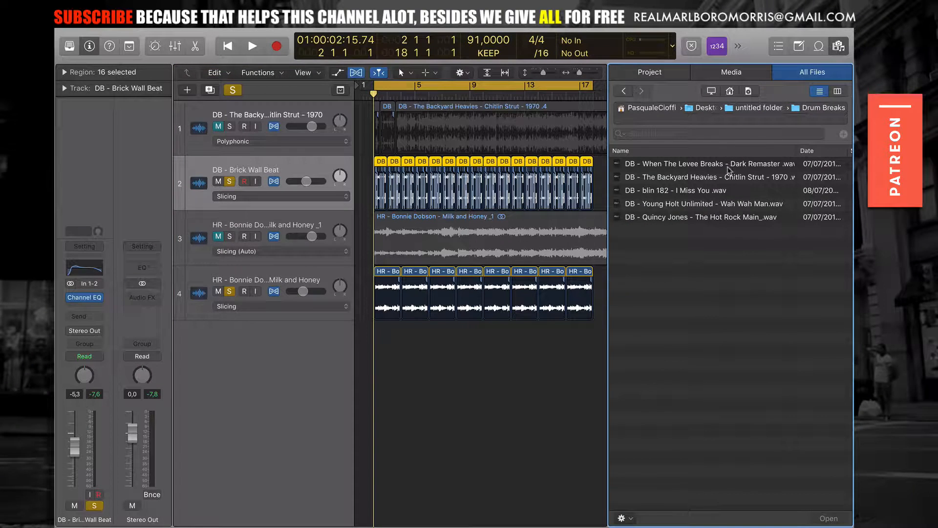
{"action": "left_click", "coordinate": [754, 109]}
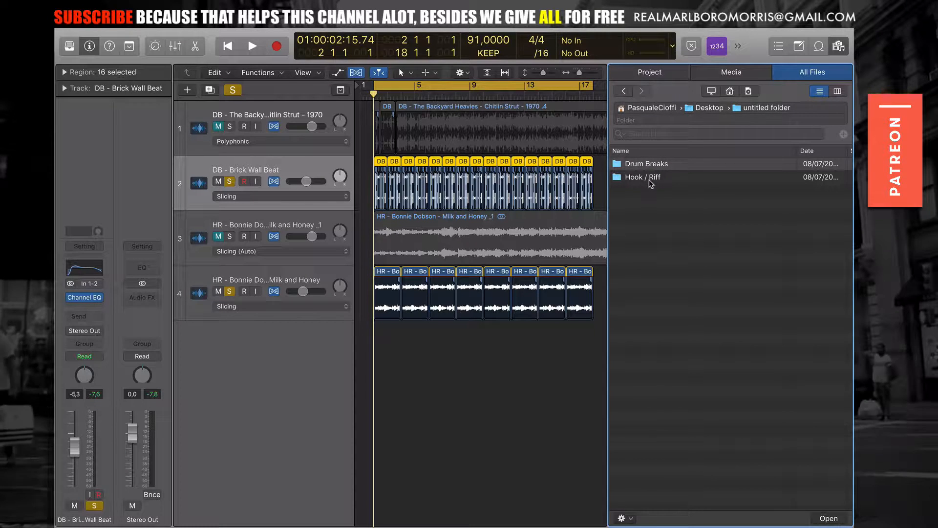
{"action": "double_click", "coordinate": [648, 166]}
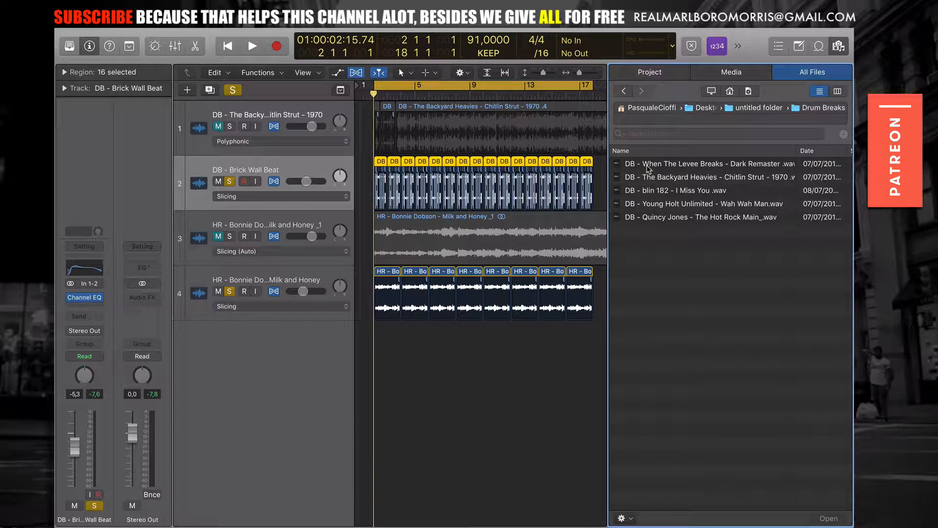
View the samples in the Hook / Riff folder and close the file browser
{"action": "left_click", "coordinate": [620, 90]}
{"action": "double_click", "coordinate": [639, 177]}
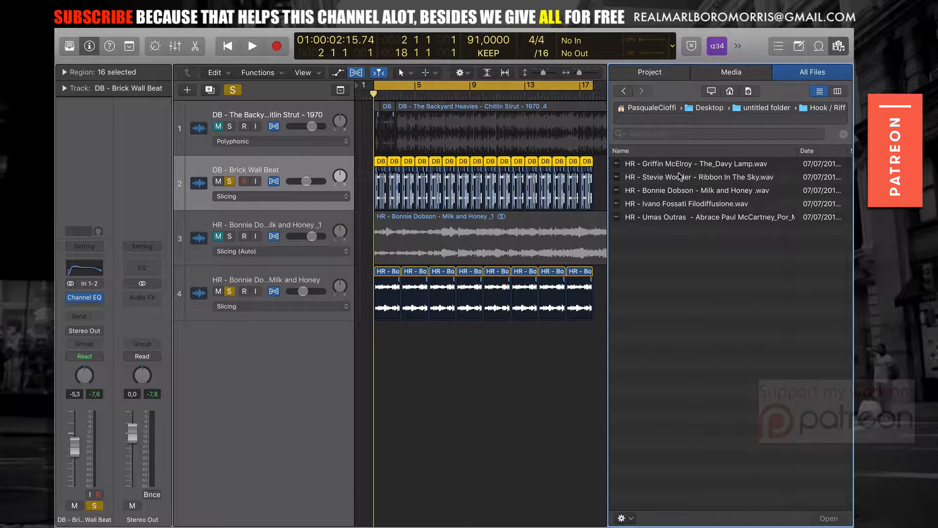
{"action": "left_click", "coordinate": [840, 54]}
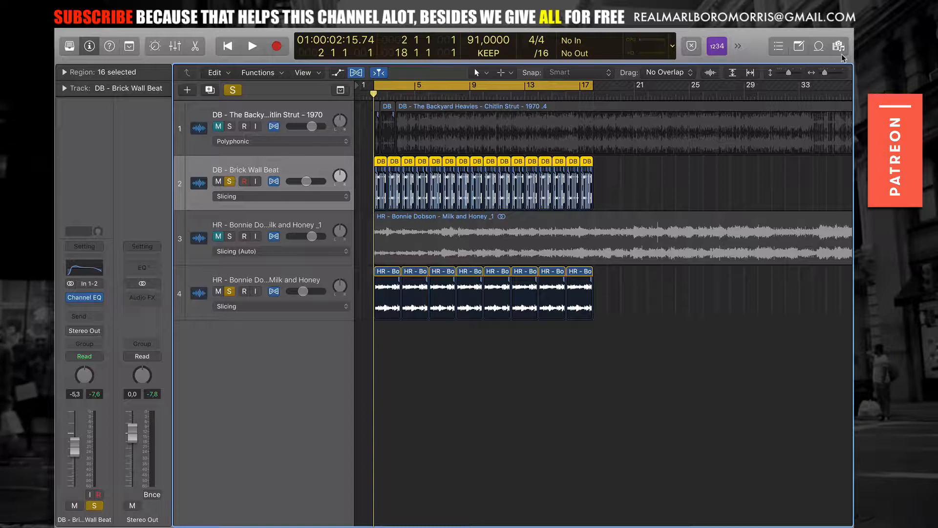
Preview the "HR - Bonnie Dobson - Milk and Honey" sample from the Hook / Riff folder and return the playhead to bar 2
{"action": "left_click", "coordinate": [840, 46]}
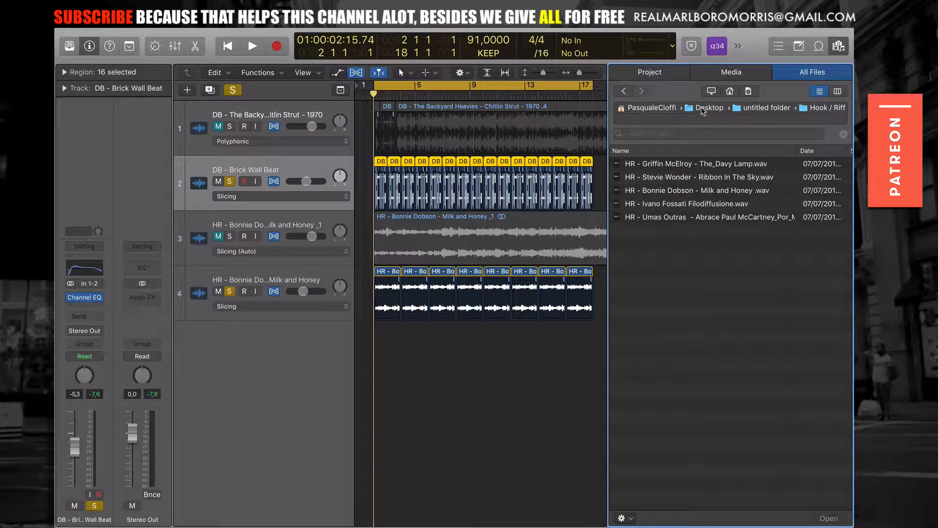
{"action": "left_click", "coordinate": [757, 108]}
{"action": "double_click", "coordinate": [663, 176]}
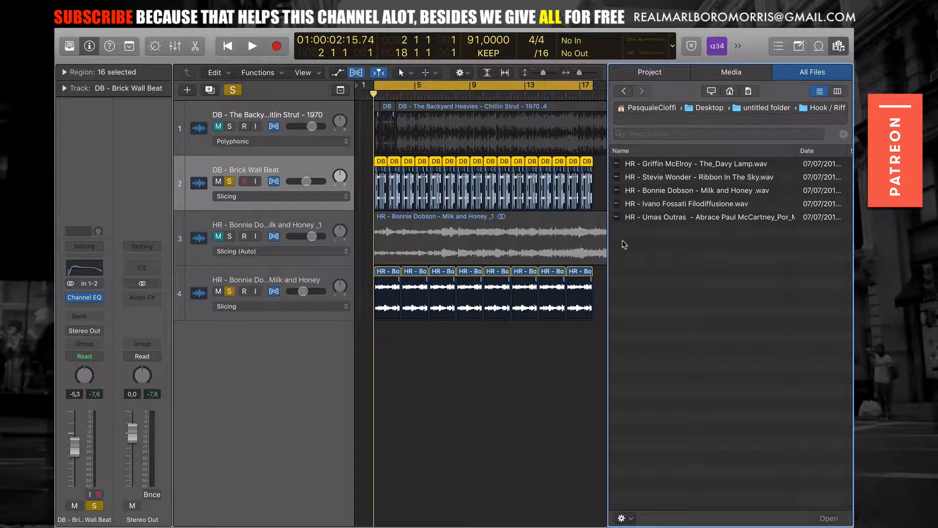
{"action": "left_click", "coordinate": [681, 195]}
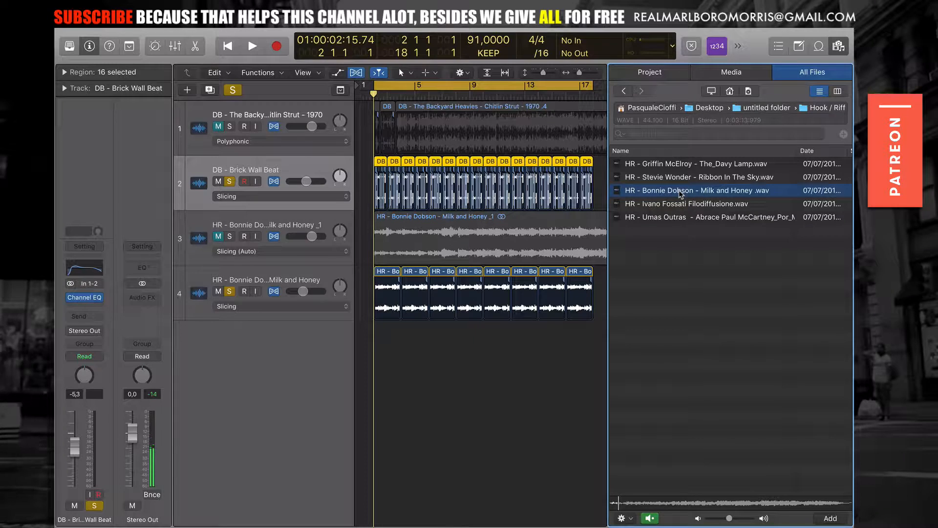
{"action": "key", "text": "space"}
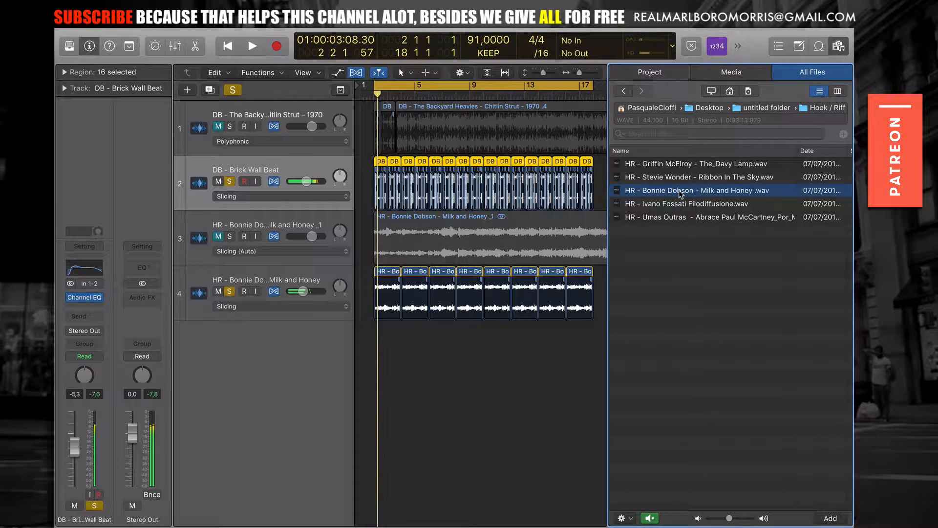
{"action": "left_click", "coordinate": [380, 99]}
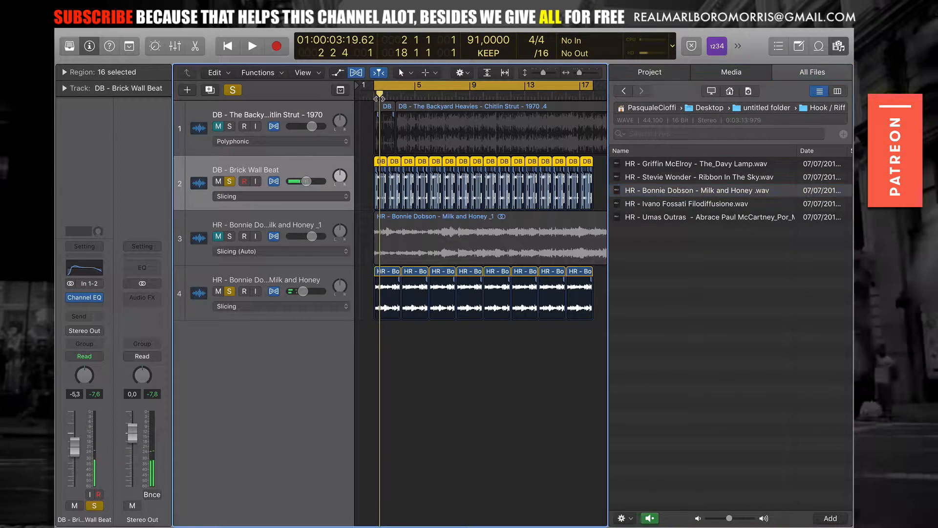
{"action": "key", "text": "space"}
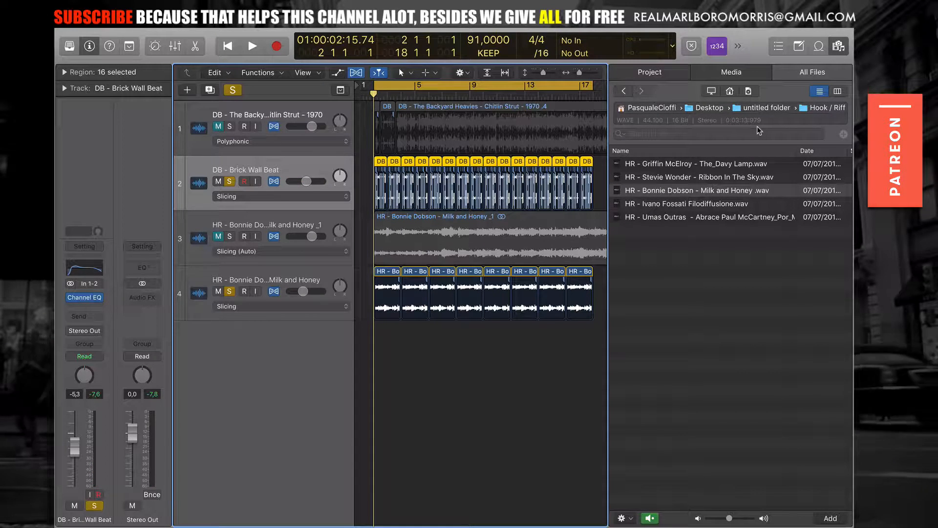
Look through the drum samples in the Drum Breaks folder again and hide the file browser
{"action": "left_click", "coordinate": [766, 110]}
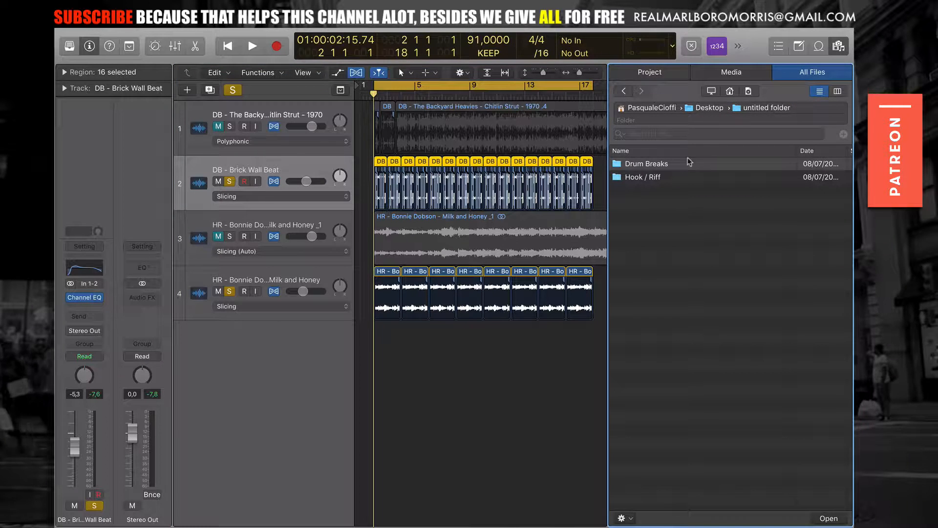
{"action": "left_click", "coordinate": [648, 169]}
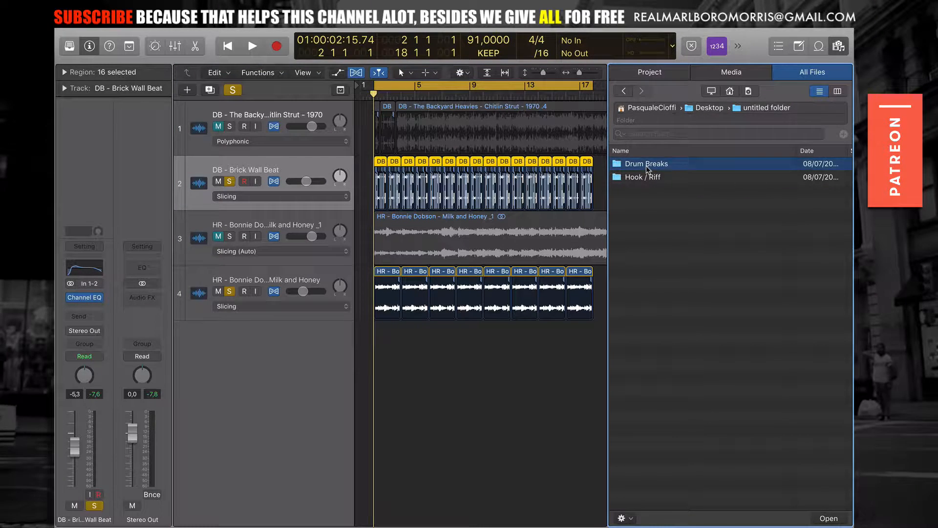
{"action": "double_click", "coordinate": [648, 169]}
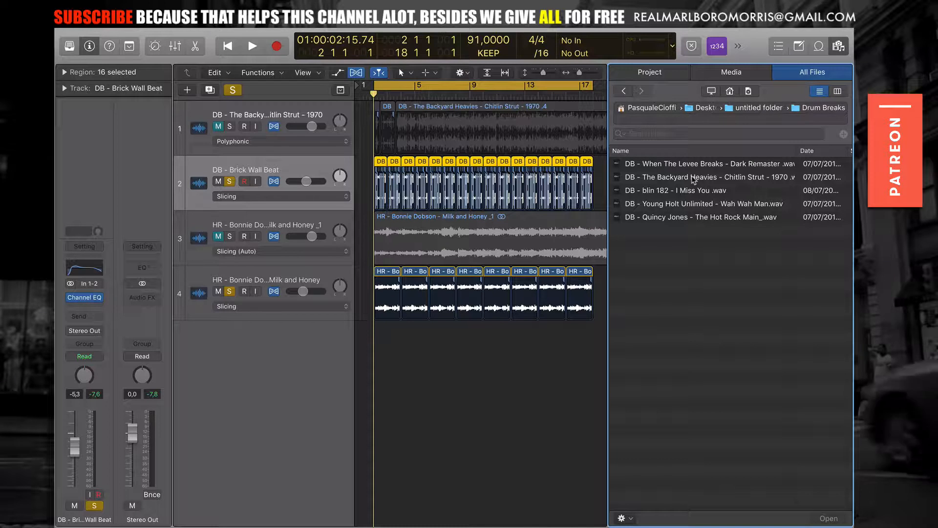
{"action": "left_click", "coordinate": [836, 49]}
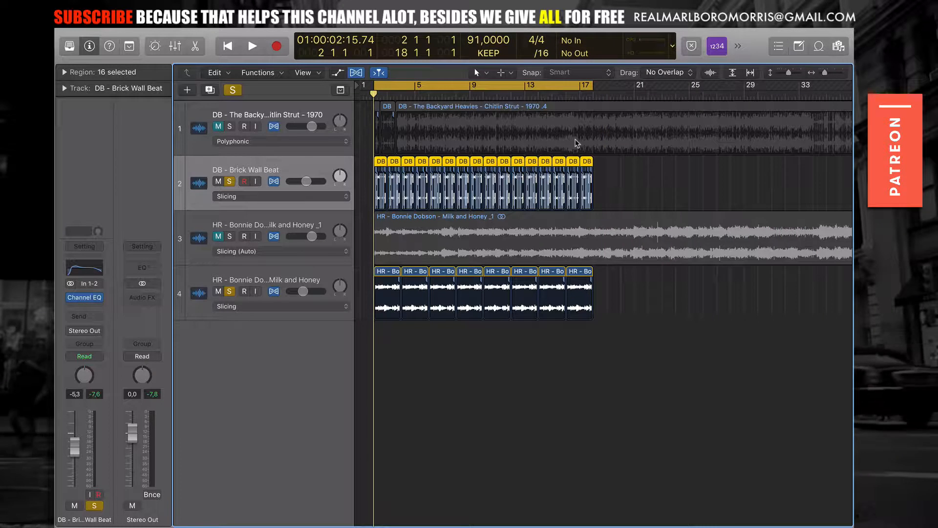
Solo only the Backyard Heavies - Chitlin Strut track, removing the solo from the Brick Wall Beat and sliced Milk and Honey tracks
{"action": "left_click", "coordinate": [532, 121]}
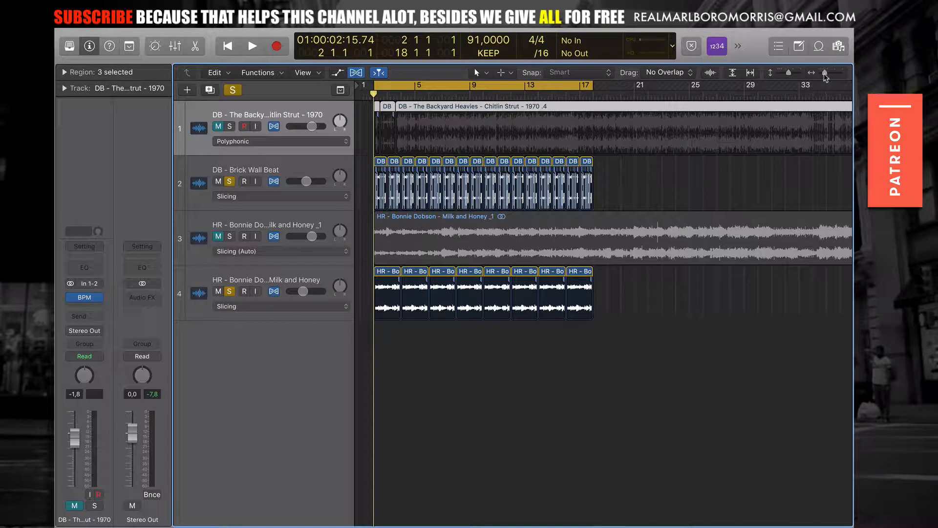
{"action": "left_click", "coordinate": [230, 127]}
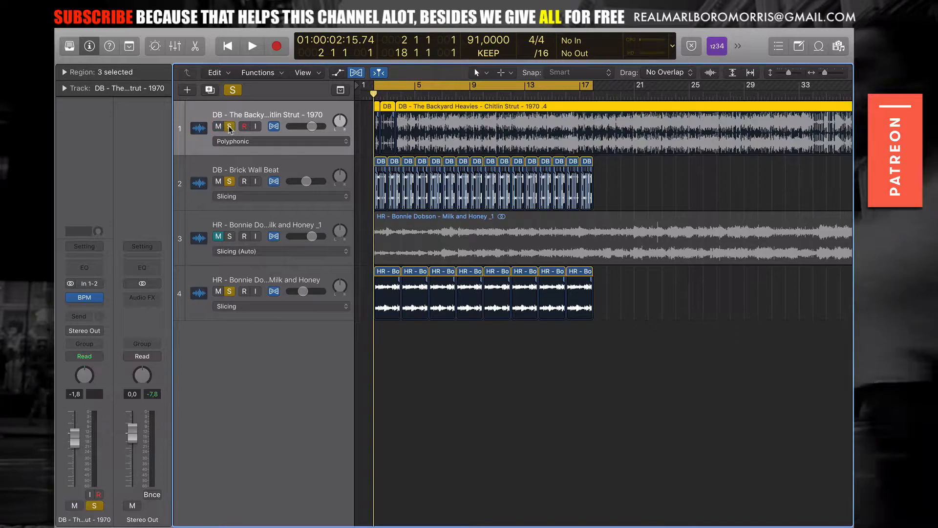
{"action": "left_click", "coordinate": [230, 182]}
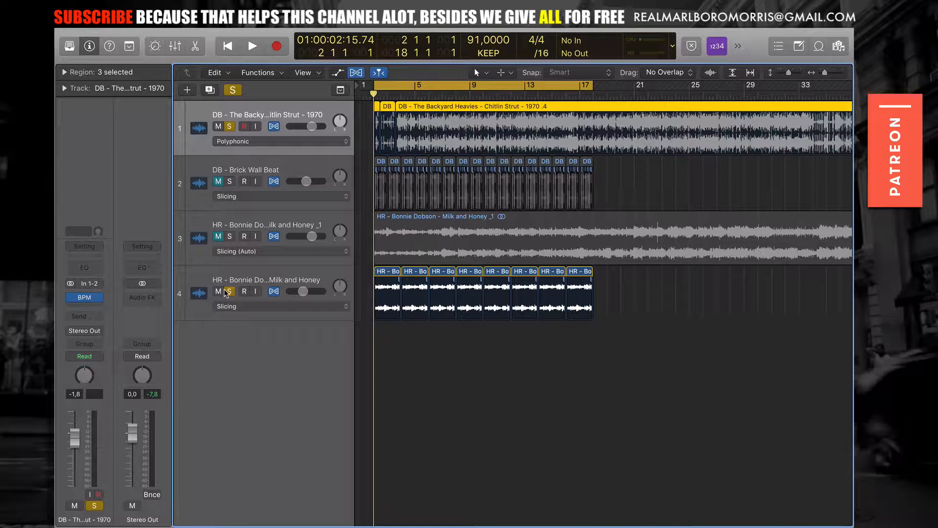
Measure the Chitlin Strut track's tempo with the BPM Counter during playback and return the playhead to bar 2
{"action": "left_click", "coordinate": [80, 297]}
{"action": "left_click_drag", "start_coordinate": [135, 59], "coordinate": [370, 165]}
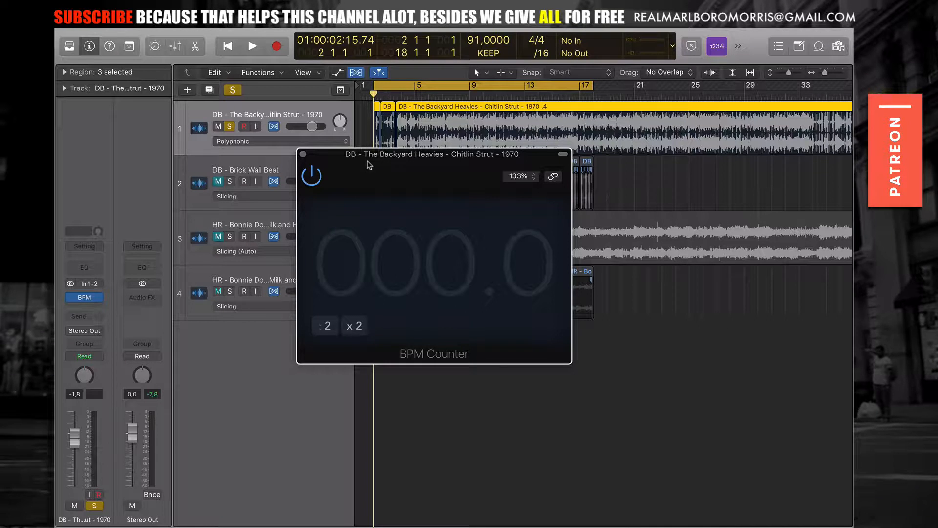
{"action": "key", "text": "space"}
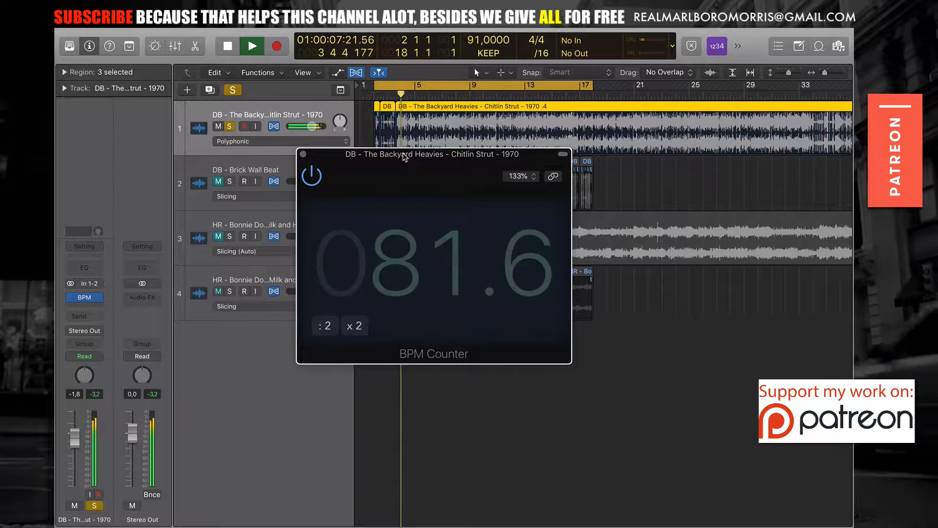
{"action": "key", "text": "space"}
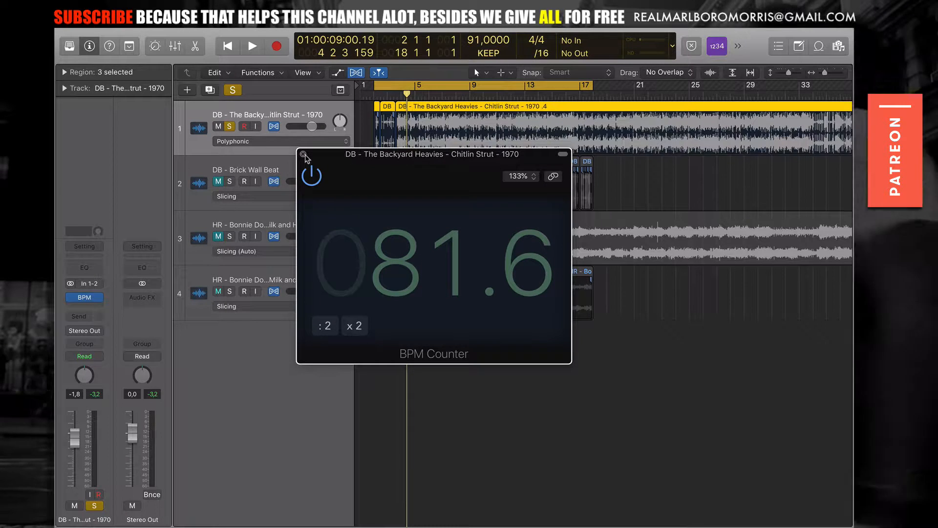
{"action": "left_click", "coordinate": [303, 154]}
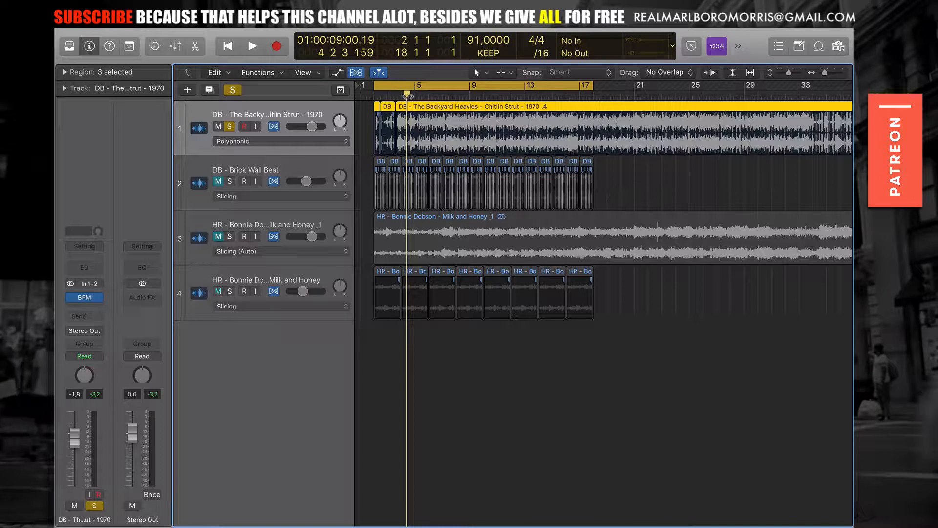
{"action": "left_click_drag", "start_coordinate": [407, 94], "coordinate": [373, 92]}
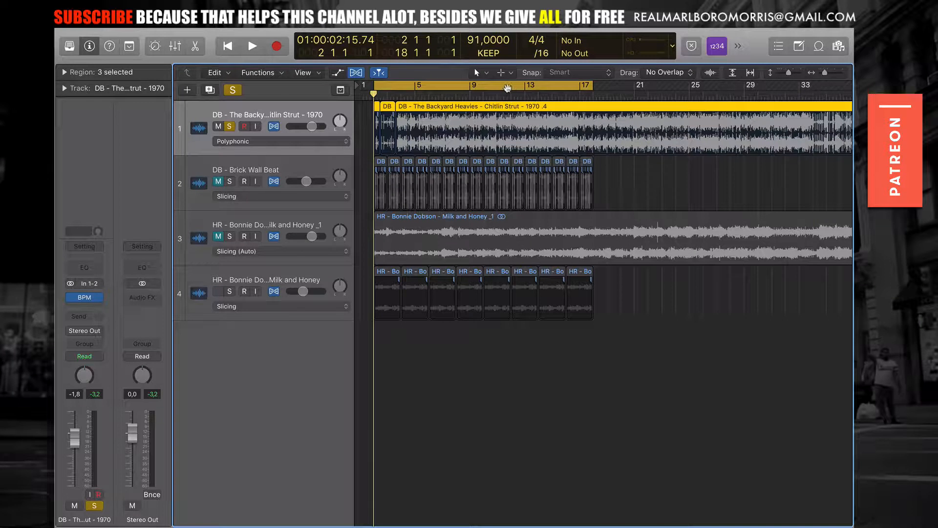
Turn off the cycle range and set the Chitlin Strut track's flex mode to Slicing
{"action": "left_click", "coordinate": [508, 87]}
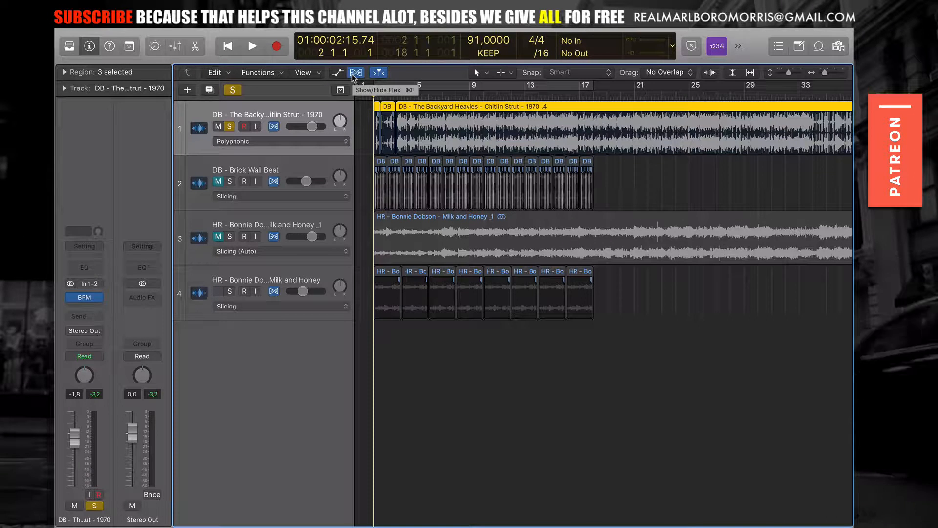
{"action": "left_click", "coordinate": [276, 142]}
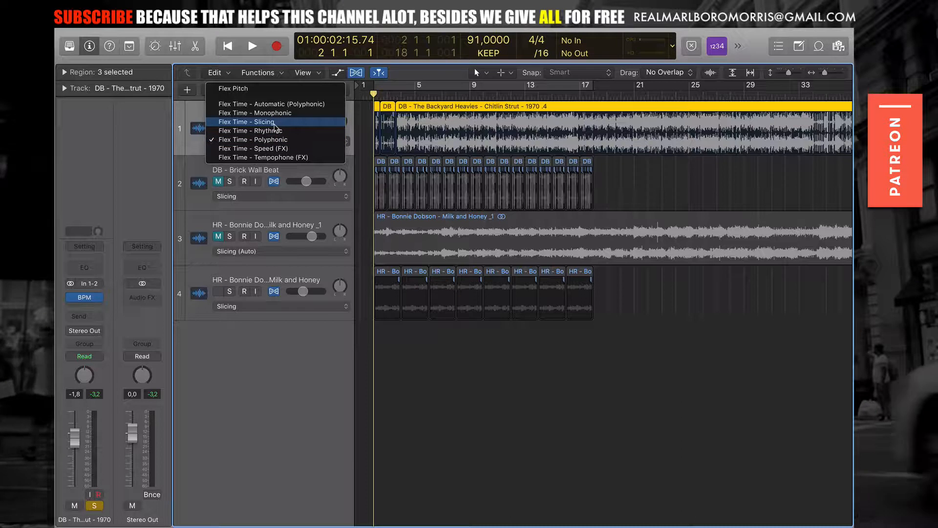
{"action": "left_click", "coordinate": [275, 124]}
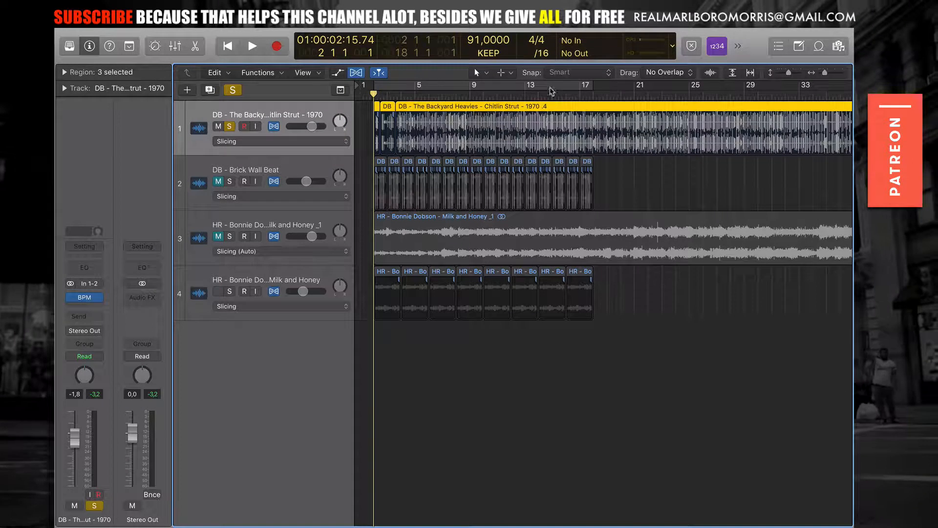
Play the opening of the Chitlin Strut drum break from bar 2 and stop shortly after bar 3
{"action": "left_click_drag", "start_coordinate": [825, 73], "coordinate": [833, 73]}
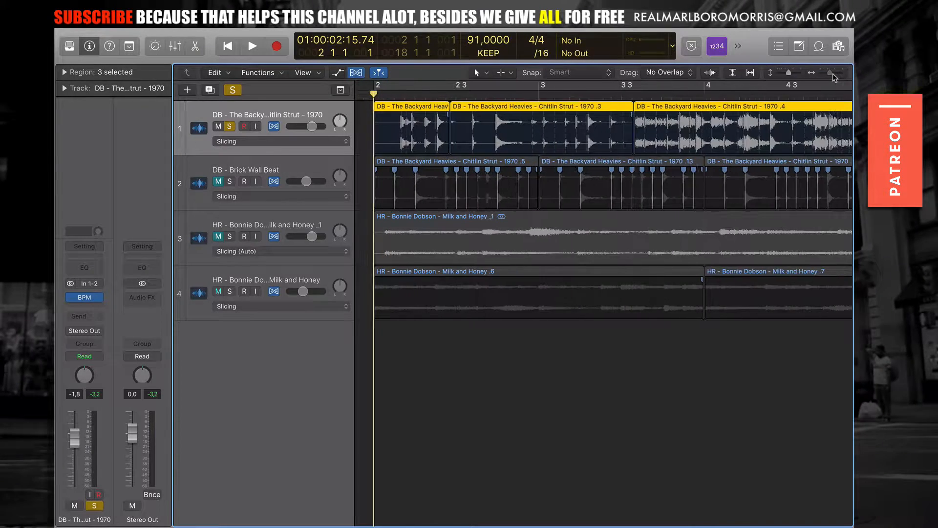
{"action": "key", "text": "space"}
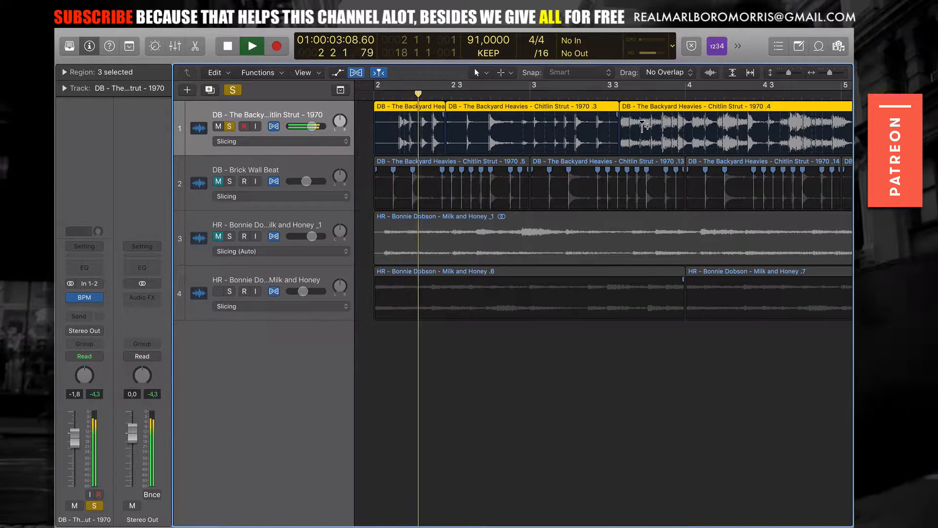
{"action": "key", "text": "space"}
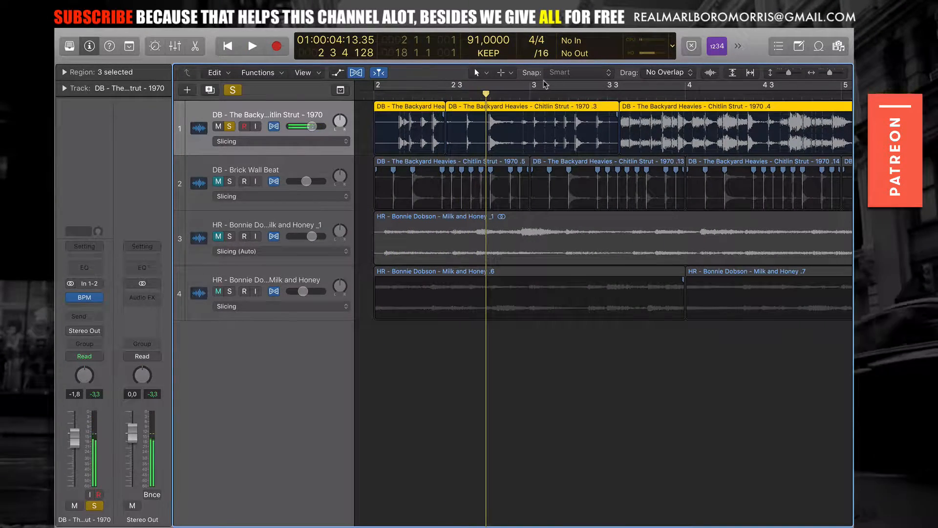
{"action": "left_click", "coordinate": [544, 85]}
{"action": "key", "text": "space"}
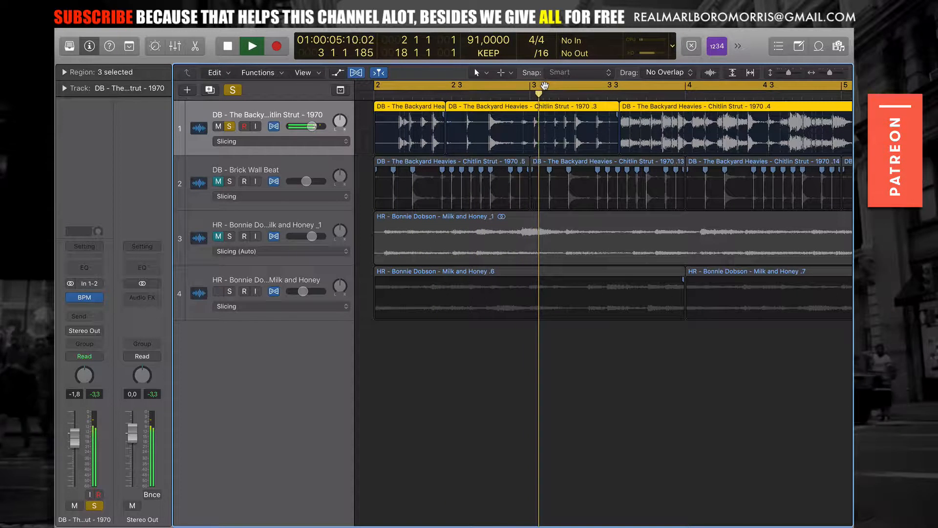
{"action": "key", "text": "space"}
{"action": "left_click", "coordinate": [544, 85]}
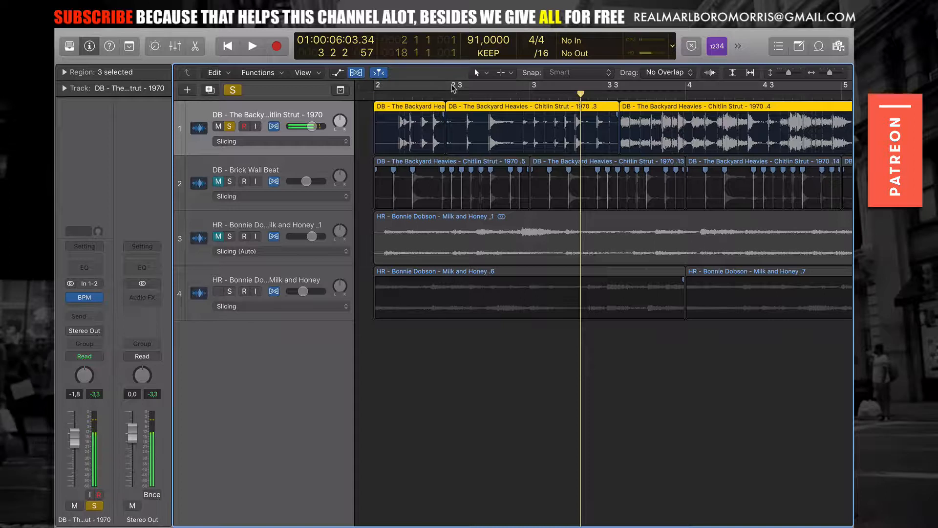
Set the cycle range around the middle Chitlin Strut region, from 2 2 4 1 to 3 3 2 1
{"action": "left_click", "coordinate": [390, 86]}
{"action": "left_click", "coordinate": [387, 86]}
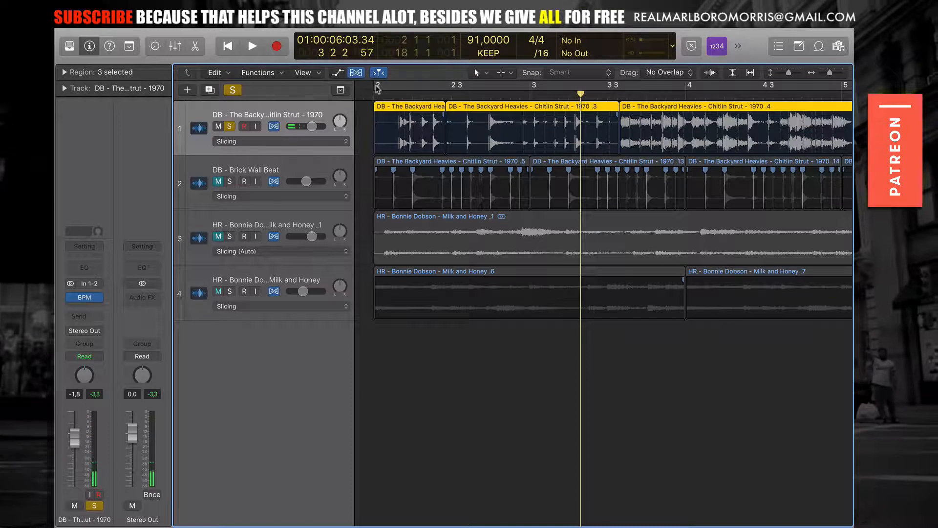
{"action": "left_click_drag", "start_coordinate": [375, 88], "coordinate": [686, 89]}
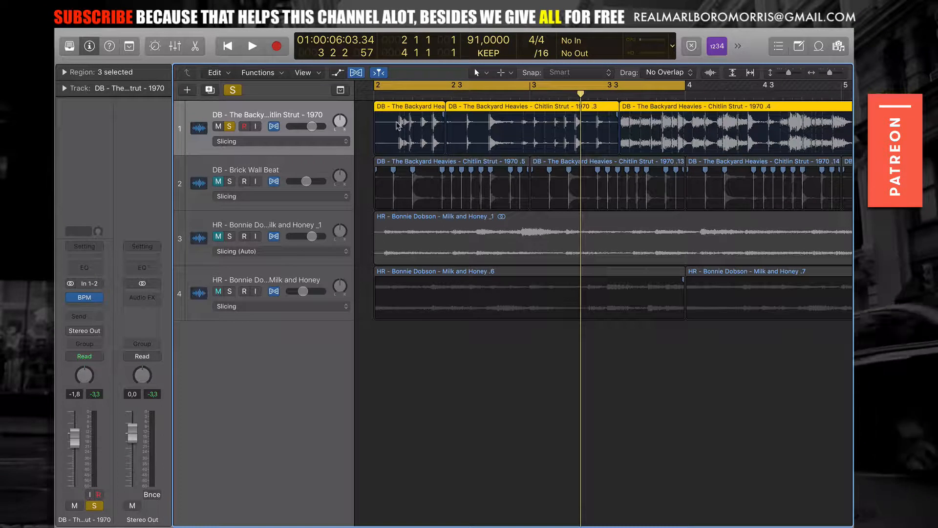
{"action": "left_click", "coordinate": [488, 95]}
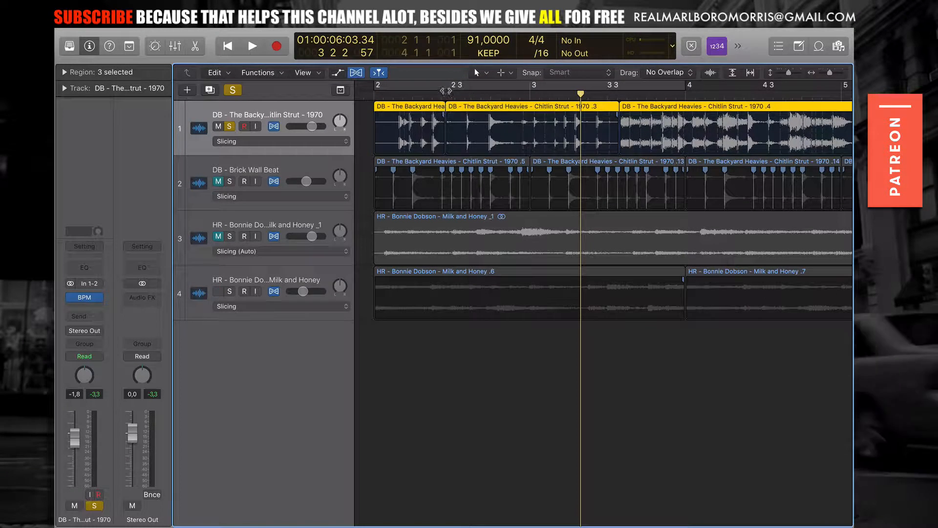
{"action": "mouse_move", "coordinate": [449, 89]}
{"action": "left_mouse_down"}
{"action": "mouse_move", "coordinate": [617, 88]}
{"action": "mouse_move", "coordinate": [442, 87]}
{"action": "left_mouse_up"}
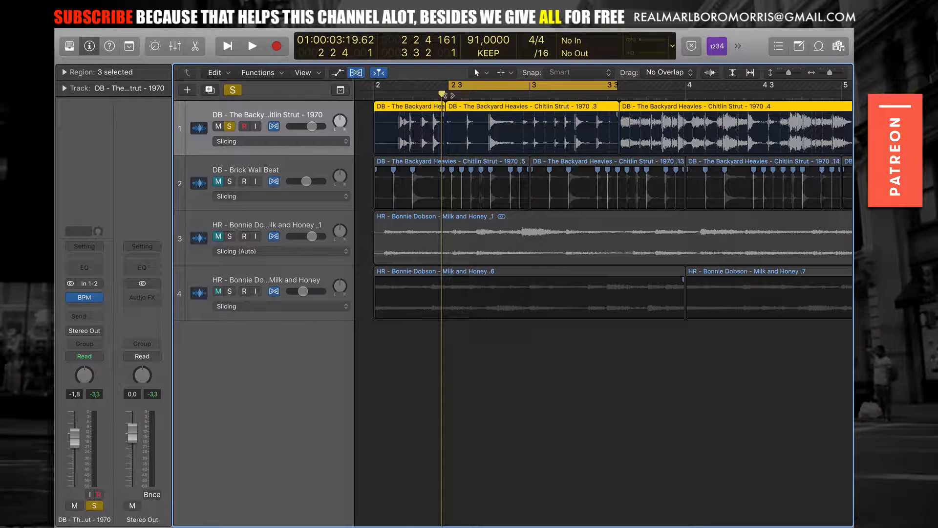
{"action": "left_click_drag", "start_coordinate": [450, 85], "coordinate": [443, 85]}
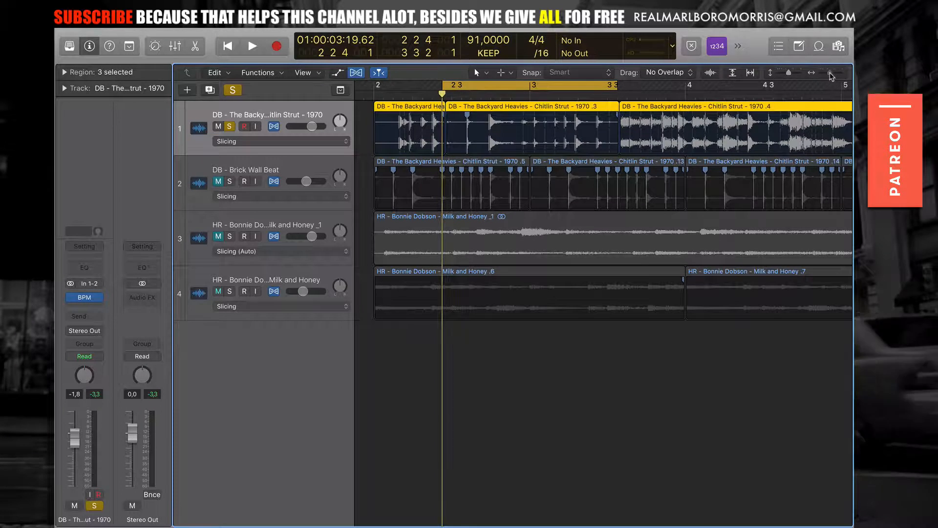
Try out flex markers on the Chitlin Strut hits before 2 3 3 and 2 4, delete them, and place the playhead at 2 3 3 1
{"action": "left_click_drag", "start_coordinate": [831, 74], "coordinate": [834, 74]}
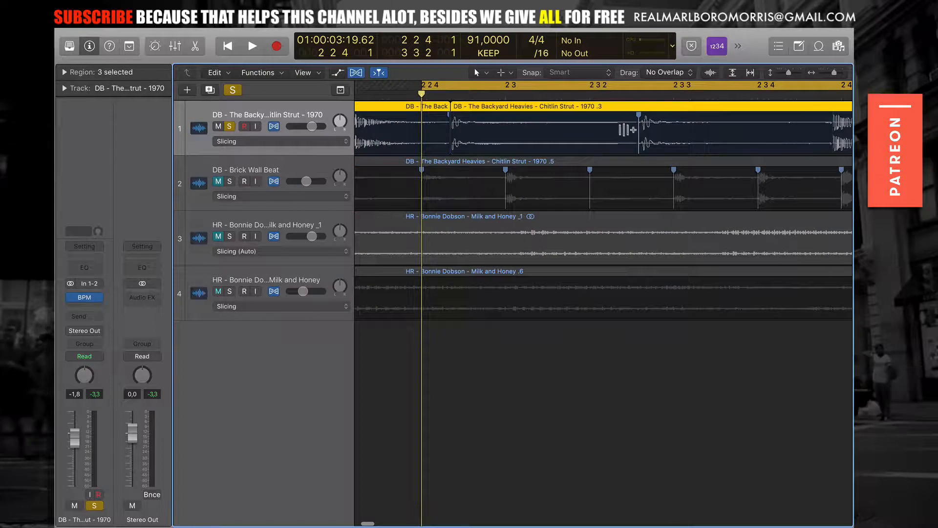
{"action": "scroll", "coordinate": [648, 122], "scroll_direction": "right", "scroll_amount": 5}
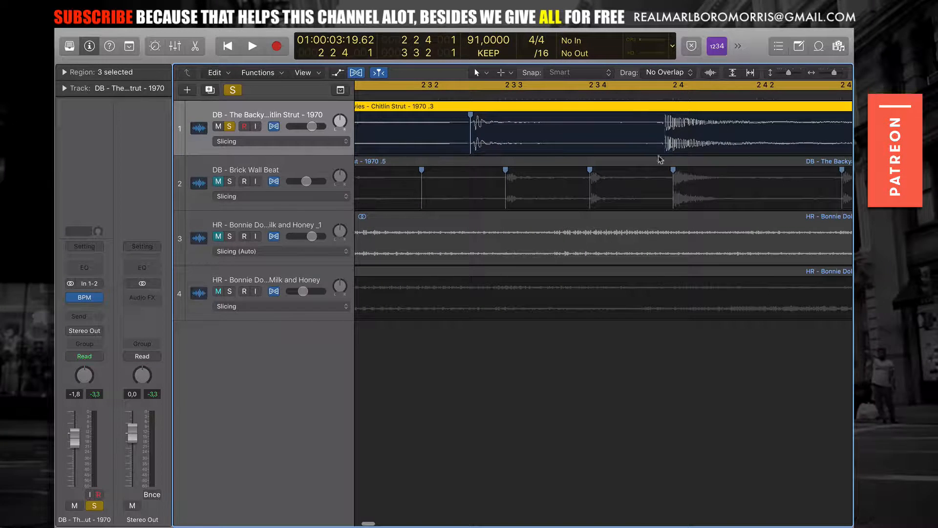
{"action": "left_click", "coordinate": [666, 120]}
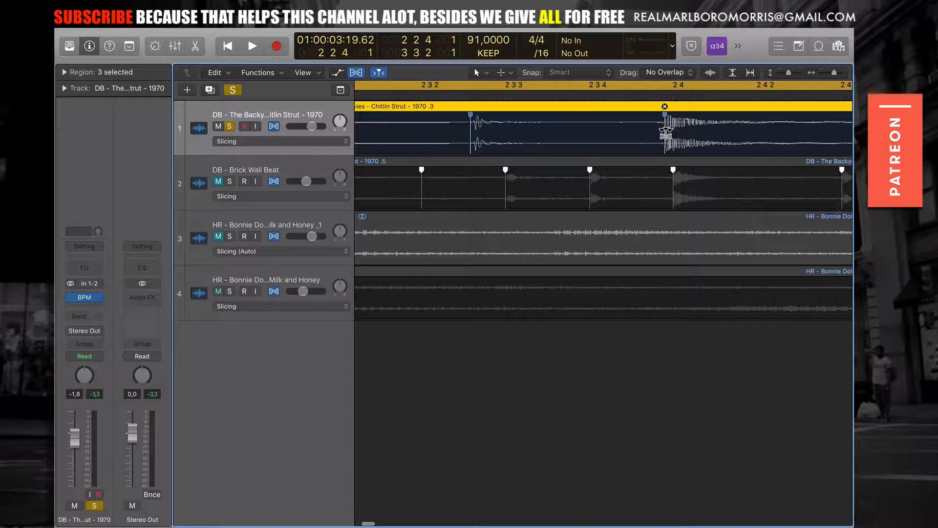
{"action": "left_click", "coordinate": [665, 107]}
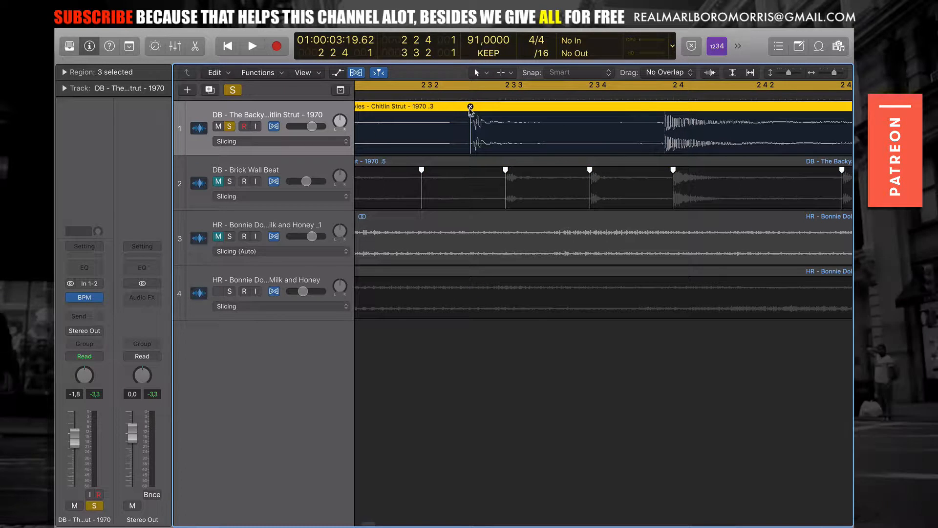
{"action": "left_click", "coordinate": [505, 100]}
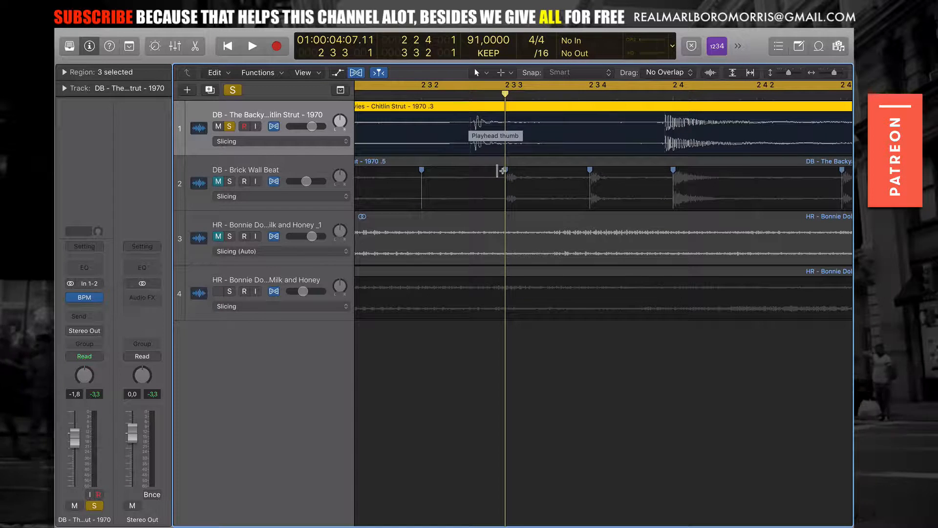
{"action": "left_click_drag", "start_coordinate": [834, 73], "coordinate": [824, 75]}
{"action": "scroll", "coordinate": [650, 151], "scroll_direction": "left", "scroll_amount": 5}
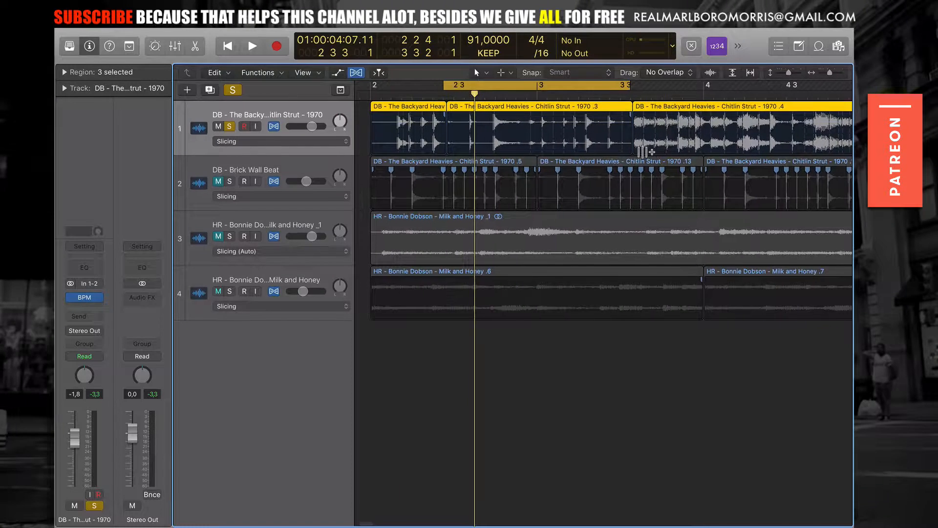
Return the playhead to bar 2, check the Chitlin Strut track's BPM Counter, and select the Brick Wall Beat track
{"action": "left_click", "coordinate": [291, 172]}
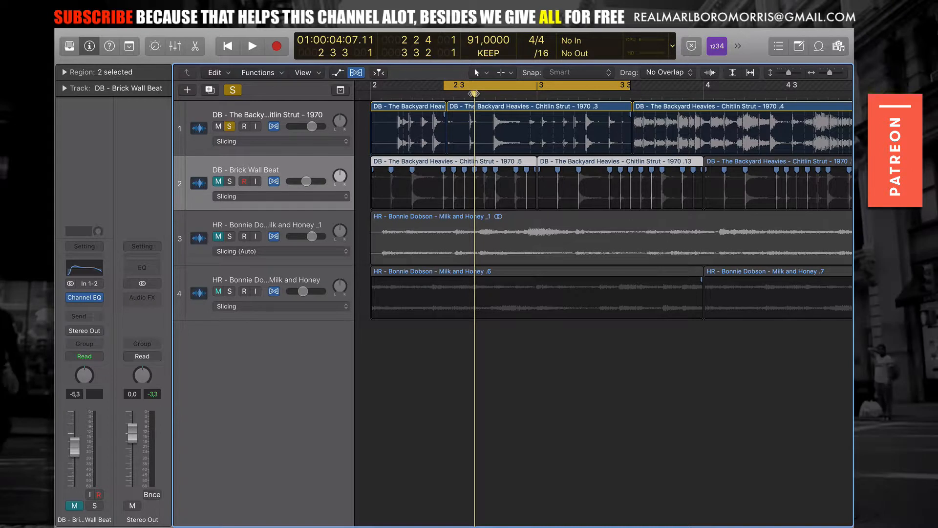
{"action": "left_click_drag", "start_coordinate": [419, 96], "coordinate": [371, 101]}
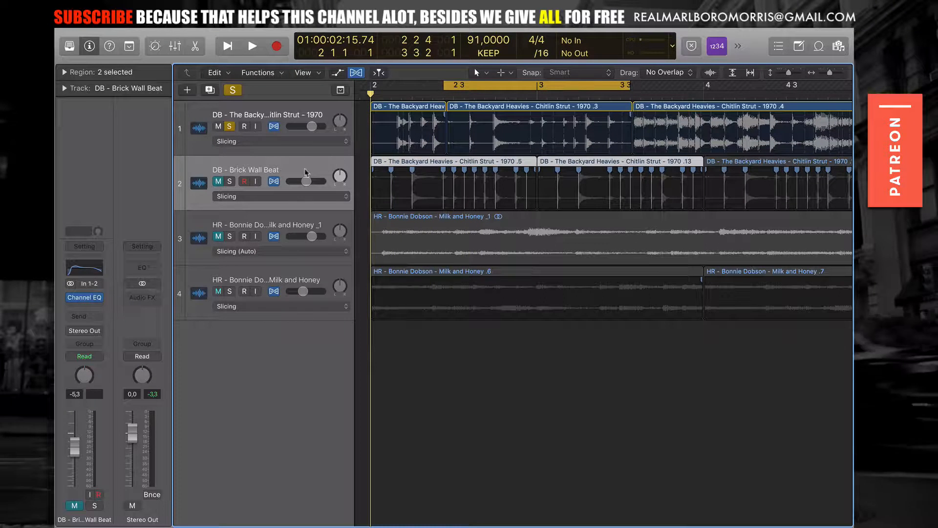
{"action": "left_click", "coordinate": [197, 128]}
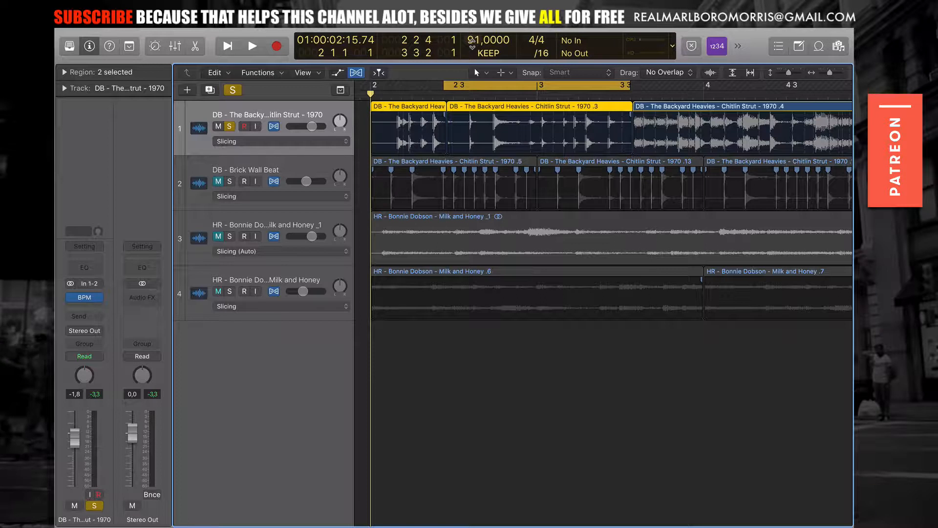
{"action": "left_click", "coordinate": [84, 299]}
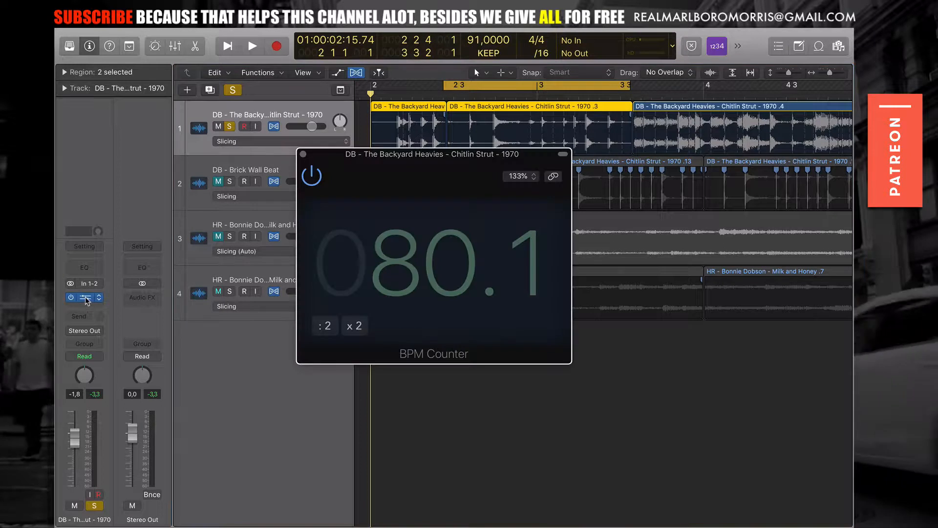
{"action": "left_click", "coordinate": [303, 154]}
{"action": "left_click", "coordinate": [304, 163]}
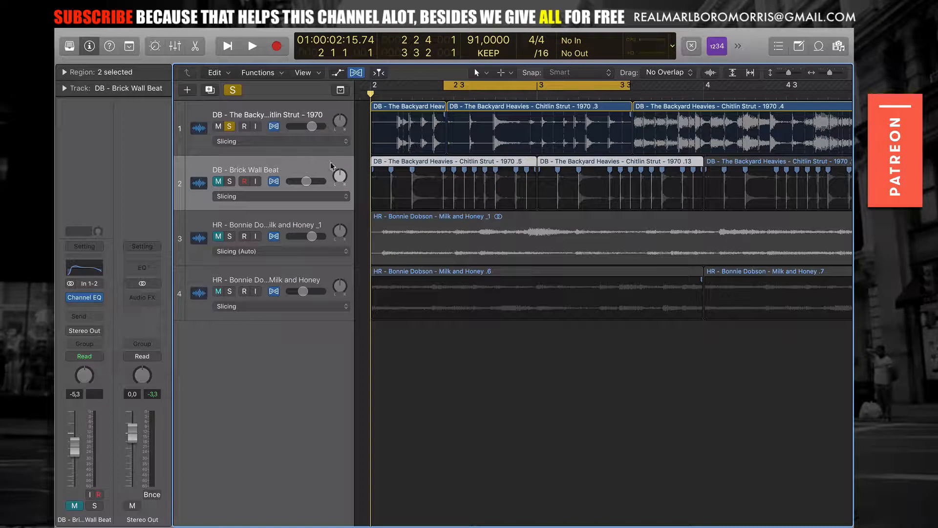
Set the cycle range from bar 2 to bar 4 and leave the playhead at bar 2
{"action": "left_click_drag", "start_coordinate": [482, 93], "coordinate": [412, 104]}
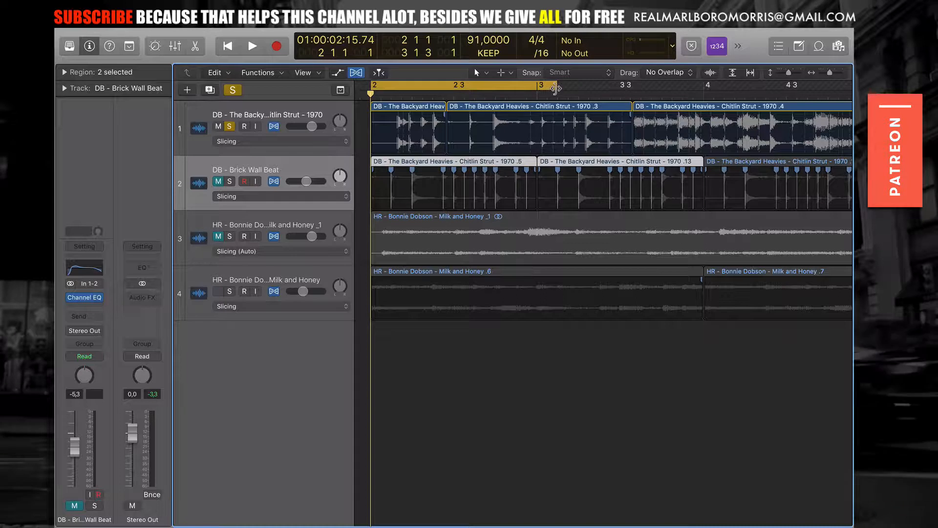
{"action": "left_click_drag", "start_coordinate": [557, 91], "coordinate": [705, 98]}
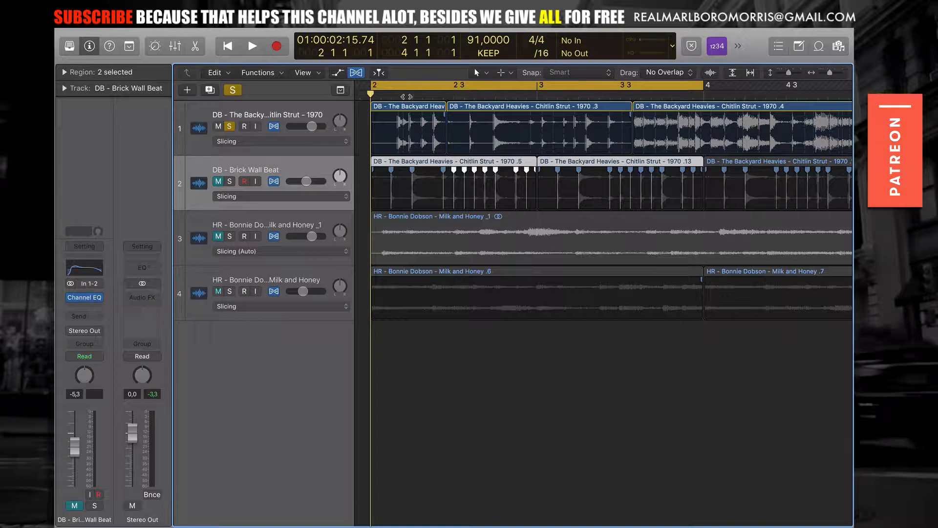
{"action": "left_click", "coordinate": [411, 93]}
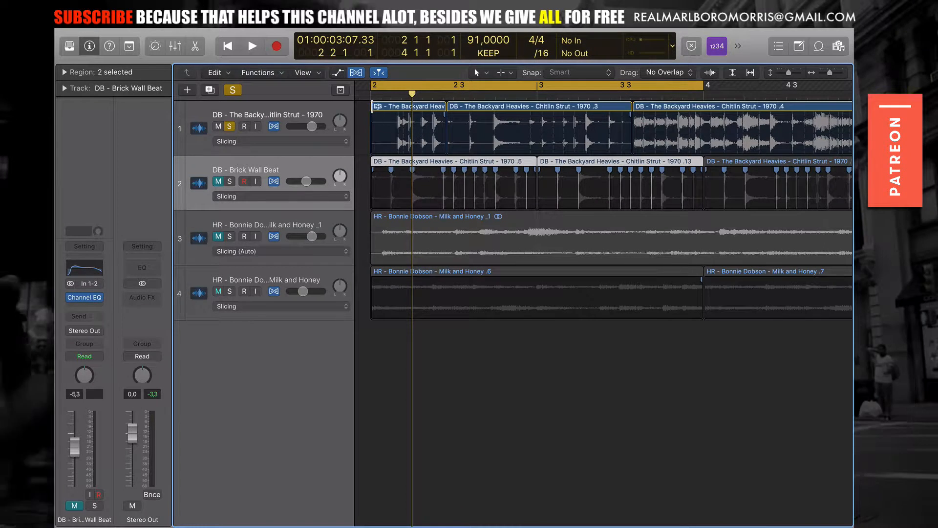
{"action": "left_click", "coordinate": [370, 96]}
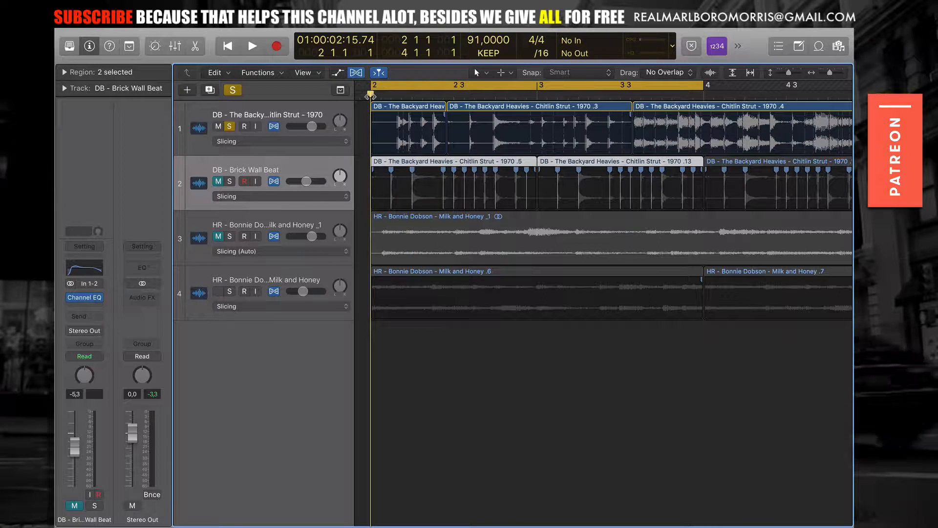
Solo the Brick Wall Beat track instead of the Chitlin Strut track and set the cycle range from bar 2 to bar 3
{"action": "left_click", "coordinate": [230, 181]}
{"action": "left_click", "coordinate": [228, 126]}
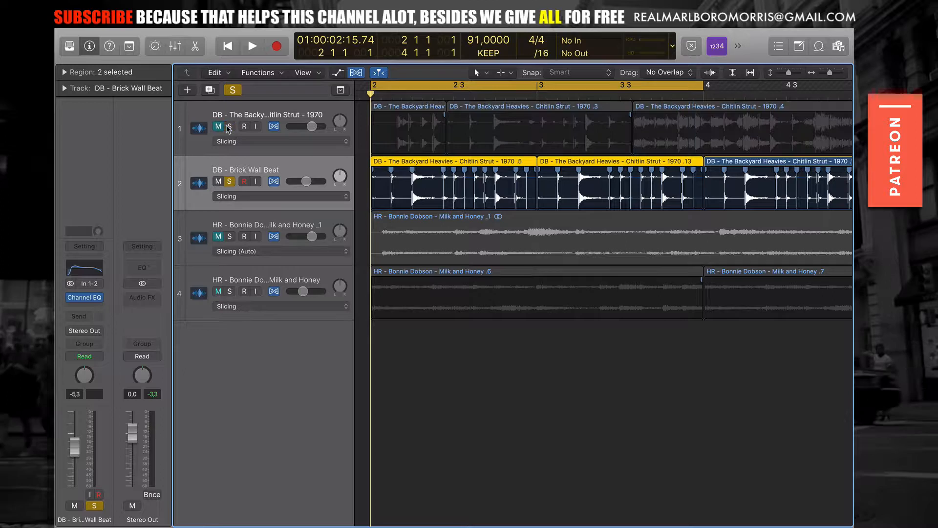
{"action": "left_click", "coordinate": [394, 87]}
{"action": "left_click_drag", "start_coordinate": [374, 88], "coordinate": [546, 107]}
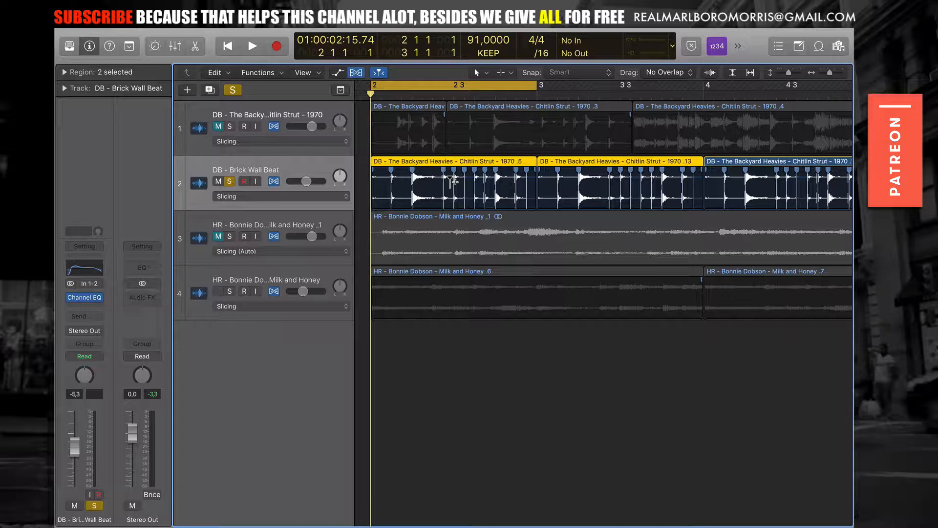
Open the project tempo for editing, view the Patreon creator page and Teespring apparel listing in Chrome, and return to Logic Pro X
{"action": "double_click", "coordinate": [480, 38]}
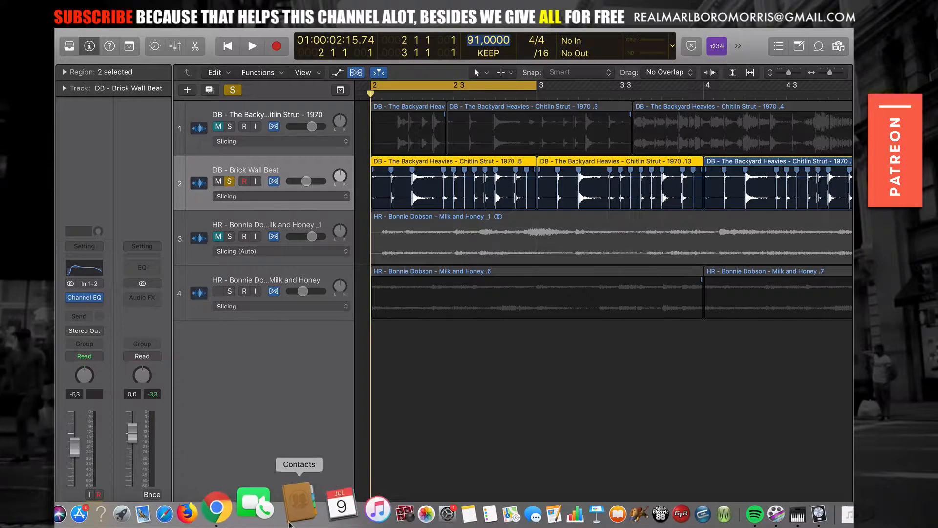
{"action": "left_click", "coordinate": [251, 506]}
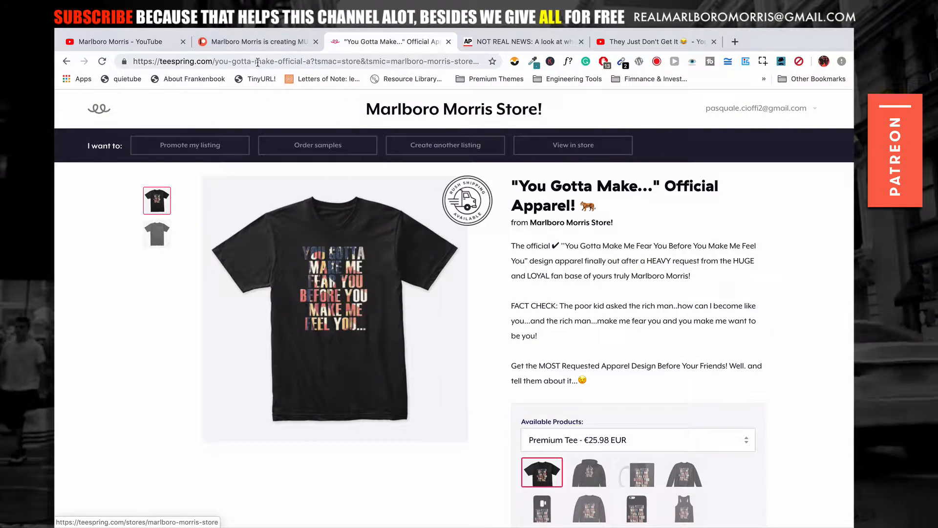
{"action": "left_click", "coordinate": [260, 43]}
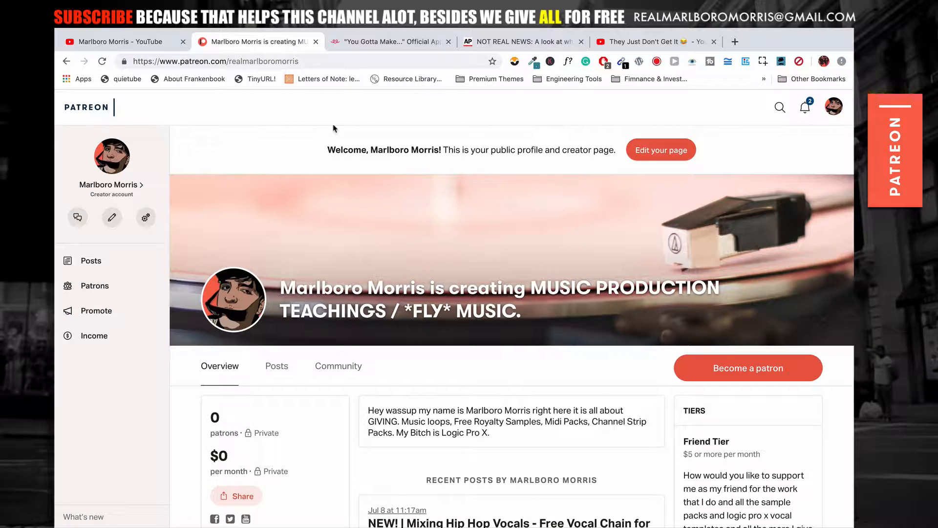
{"action": "left_click", "coordinate": [367, 43]}
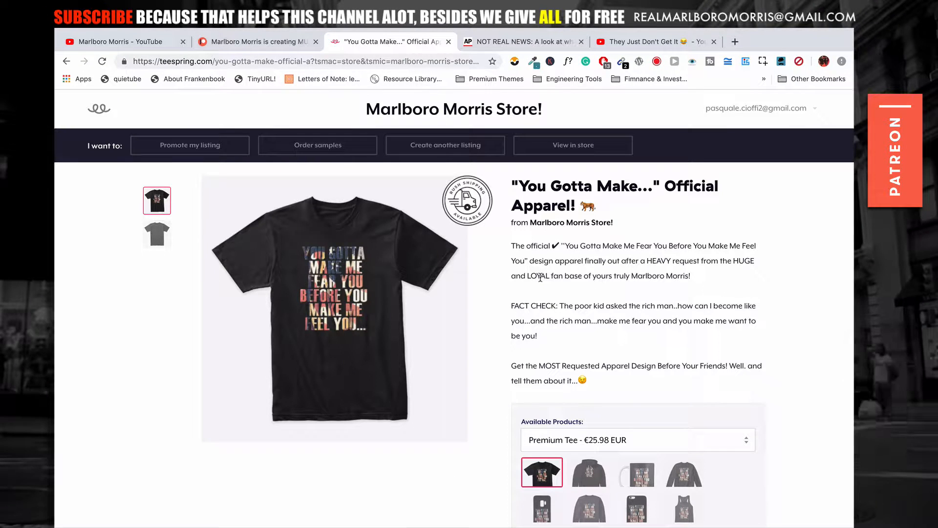
{"action": "left_click", "coordinate": [776, 506]}
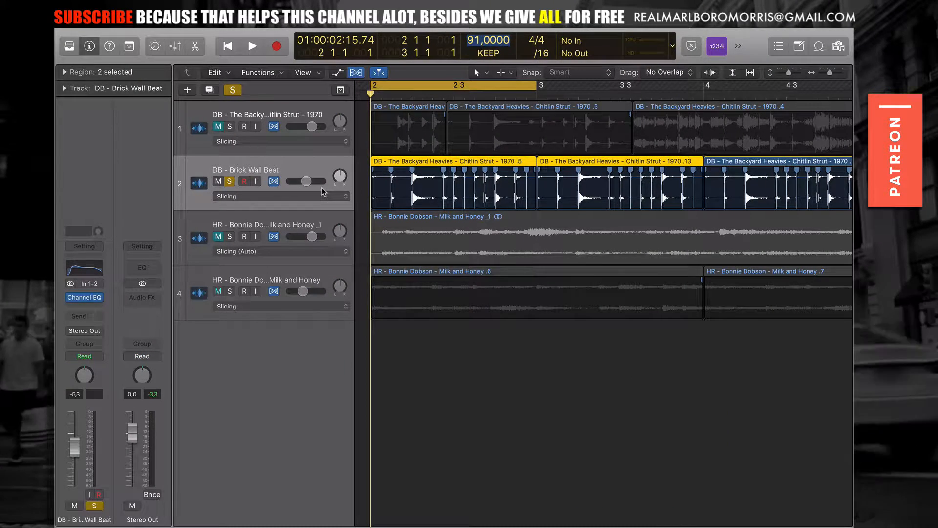
Deselect all regions, play the start of the soloed Brick Wall Beat, and return the playhead to bar 2
{"action": "left_click", "coordinate": [377, 323]}
{"action": "key", "text": "space"}
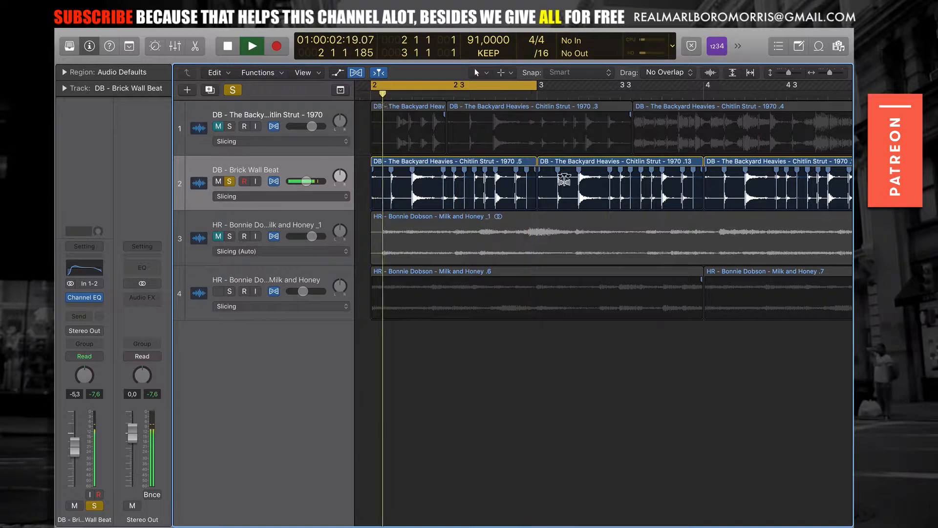
{"action": "key", "text": "space"}
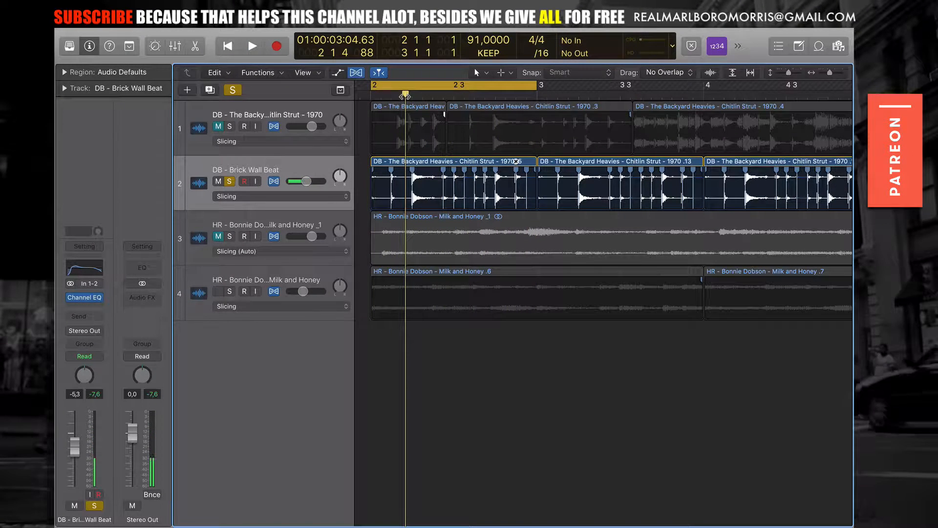
{"action": "left_click_drag", "start_coordinate": [405, 96], "coordinate": [368, 97]}
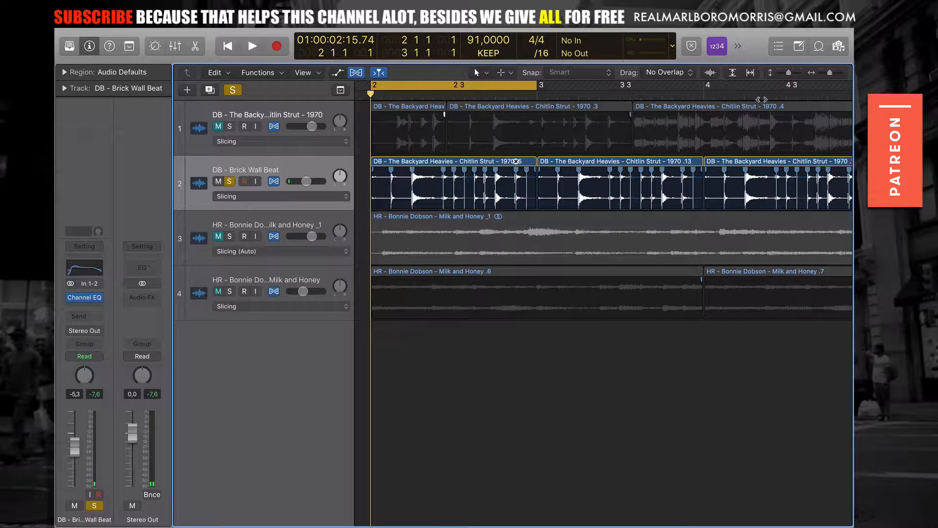
Inspect the first Brick Wall Beat hits against the grid with the playhead at 2 1 3 and 2 2, and return it to bar 2
{"action": "left_click_drag", "start_coordinate": [830, 77], "coordinate": [840, 82]}
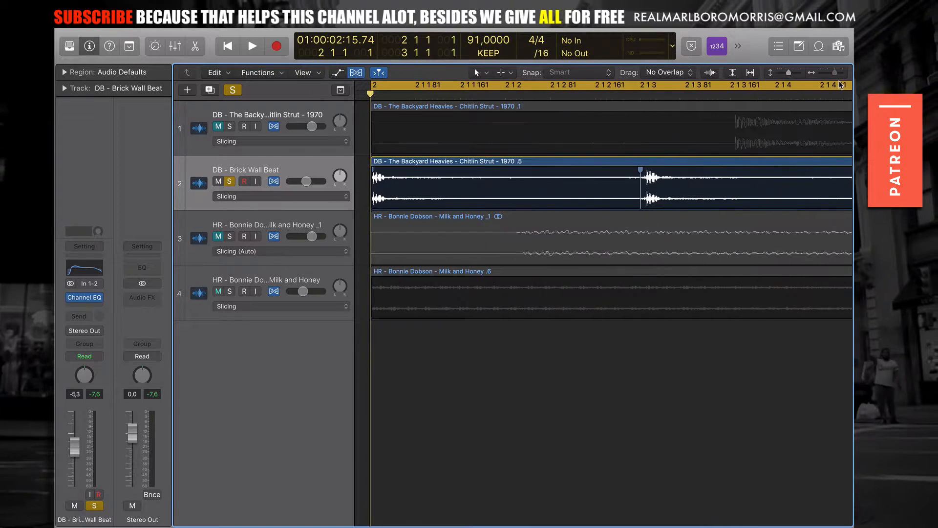
{"action": "left_click", "coordinate": [642, 96]}
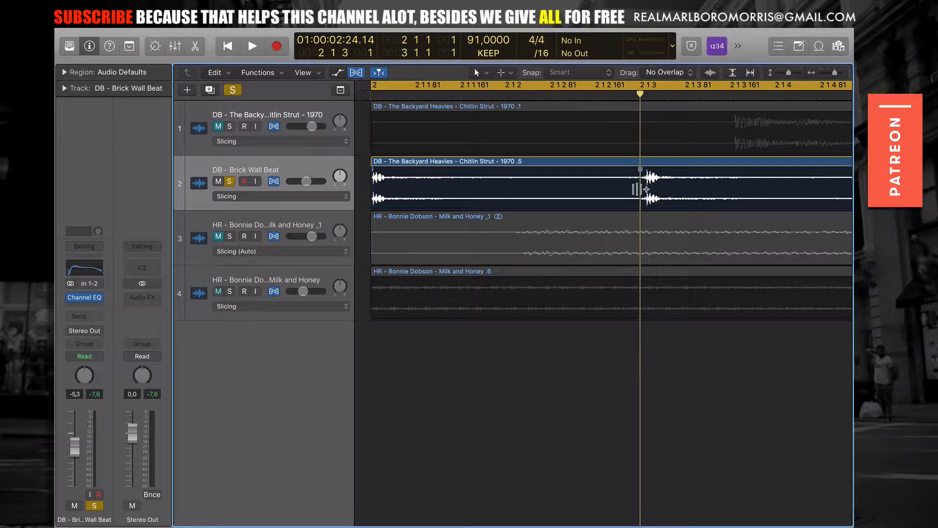
{"action": "scroll", "coordinate": [620, 189], "scroll_direction": "right", "scroll_amount": 2}
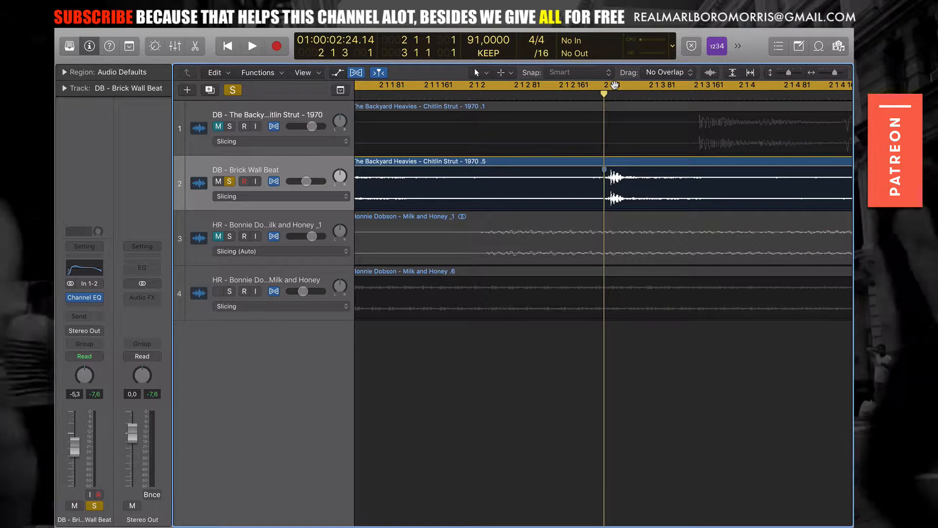
{"action": "scroll", "coordinate": [594, 176], "scroll_direction": "right", "scroll_amount": 3}
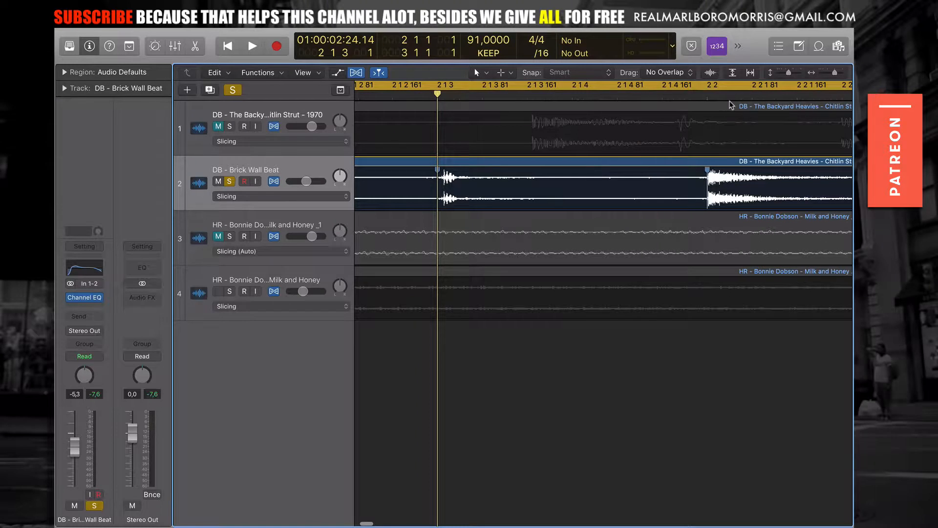
{"action": "left_click", "coordinate": [709, 97]}
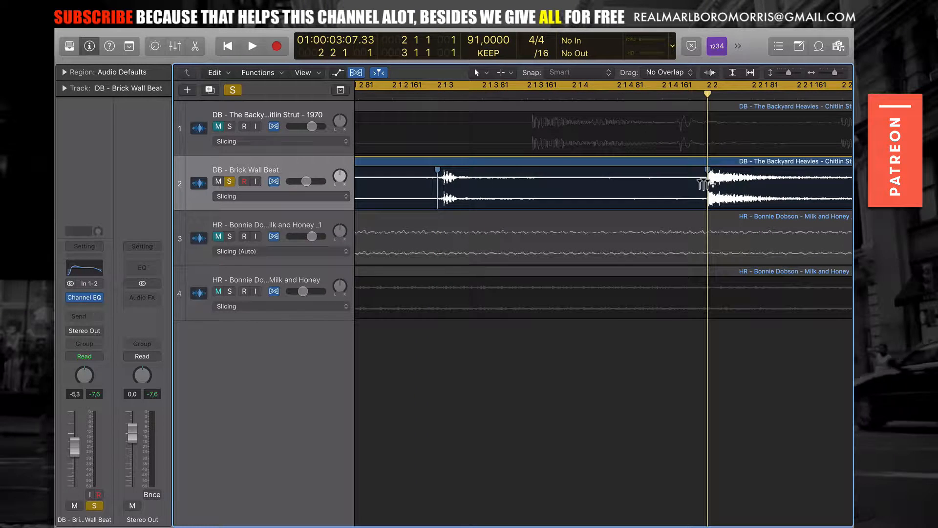
{"action": "left_click_drag", "start_coordinate": [836, 71], "coordinate": [828, 75]}
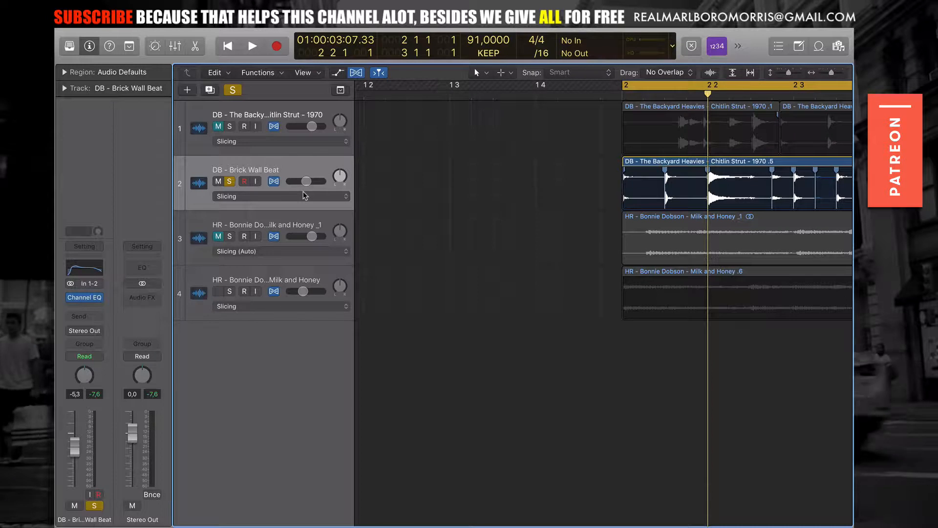
{"action": "left_click_drag", "start_coordinate": [709, 94], "coordinate": [624, 100]}
{"action": "scroll", "coordinate": [493, 179], "scroll_direction": "right", "scroll_amount": 4}
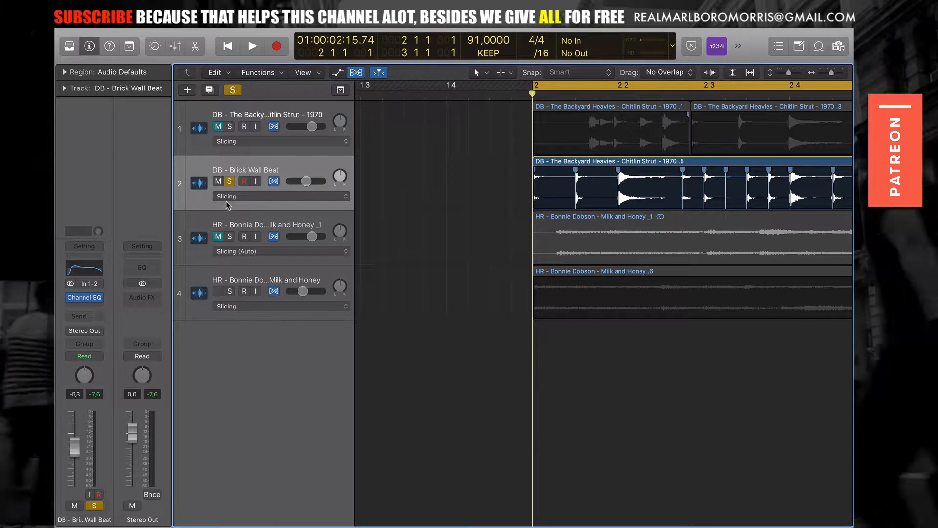
{"action": "scroll", "coordinate": [554, 185], "scroll_direction": "right", "scroll_amount": 3}
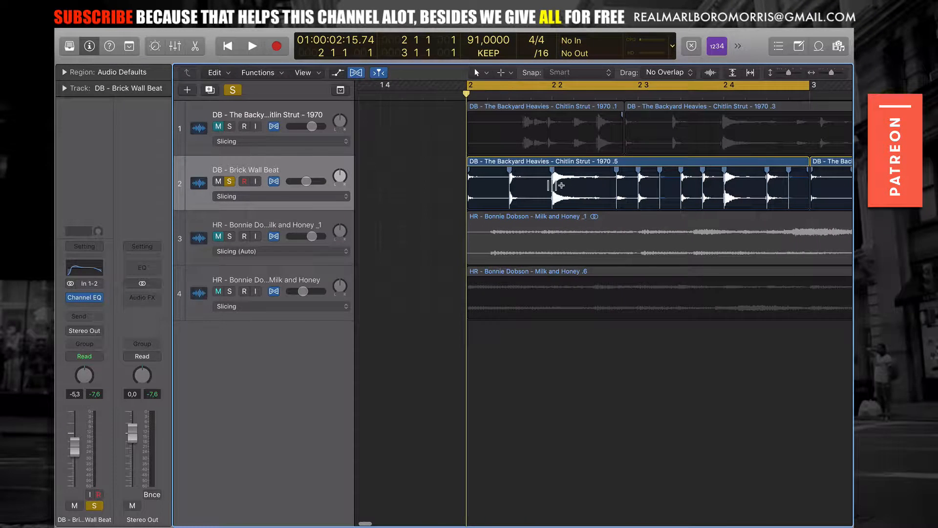
Play the opening hits of the soloed Brick Wall Beat, stop, and return the playhead to bar 2
{"action": "left_click_drag", "start_coordinate": [831, 73], "coordinate": [831, 72]}
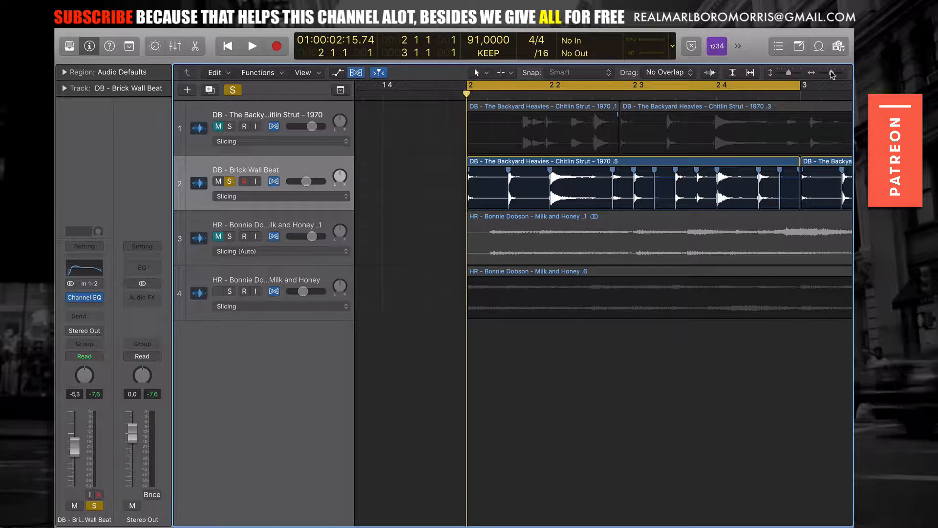
{"action": "key", "text": "space"}
{"action": "left_click_drag", "start_coordinate": [831, 73], "coordinate": [830, 76]}
{"action": "key", "text": "space"}
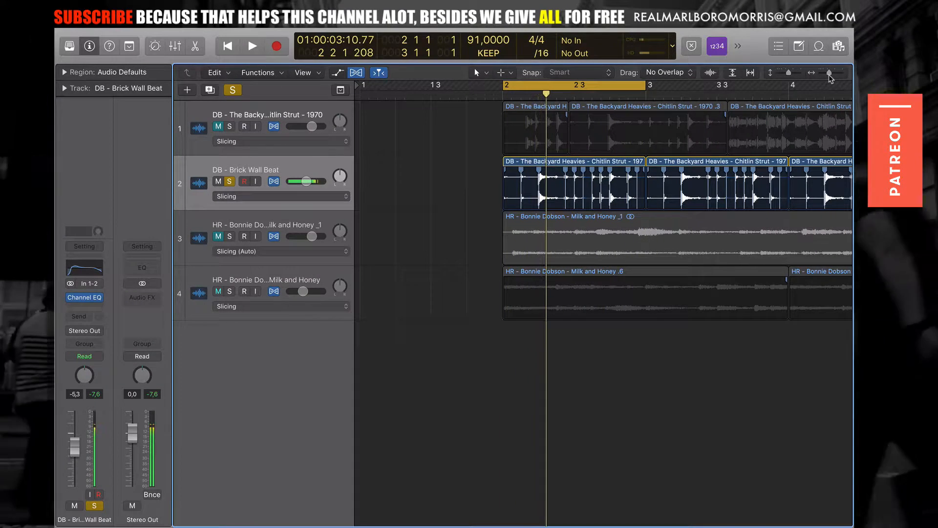
{"action": "left_click_drag", "start_coordinate": [547, 97], "coordinate": [505, 98]}
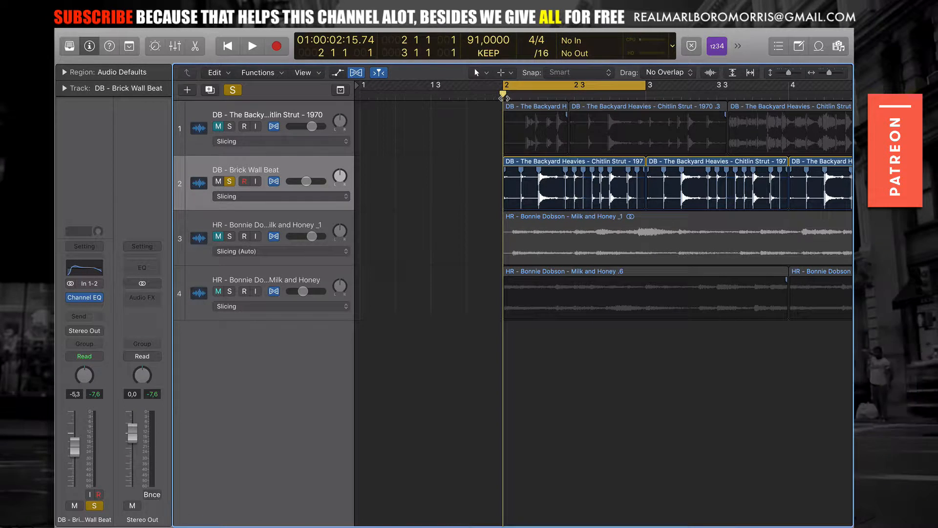
{"action": "scroll", "coordinate": [560, 183], "scroll_direction": "right", "scroll_amount": 3}
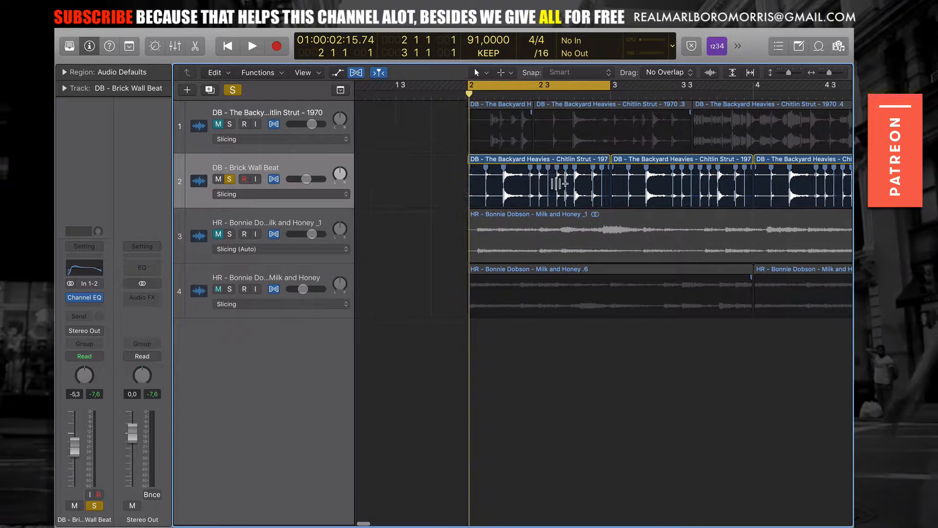
Solo the Milk and Honey _1 track instead of the Brick Wall Beat track
{"action": "left_click", "coordinate": [293, 220]}
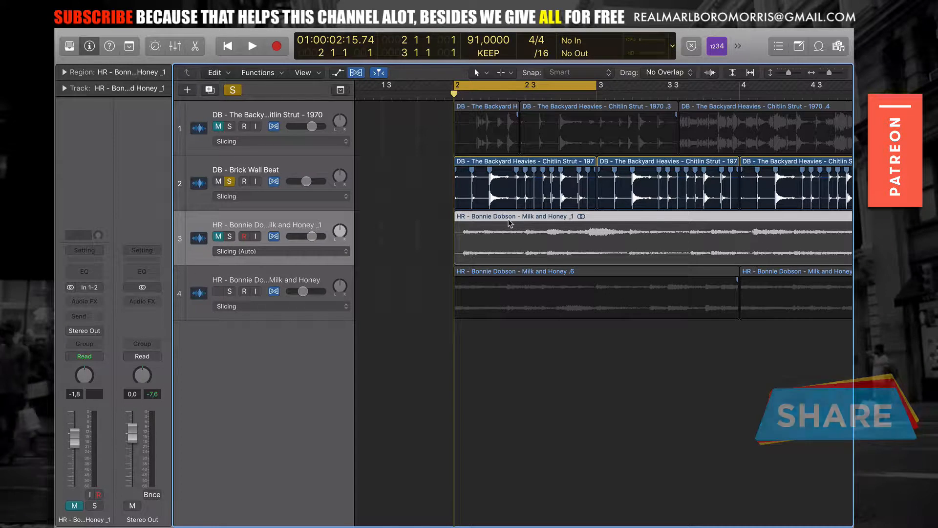
{"action": "left_click", "coordinate": [229, 236]}
{"action": "left_click", "coordinate": [230, 181]}
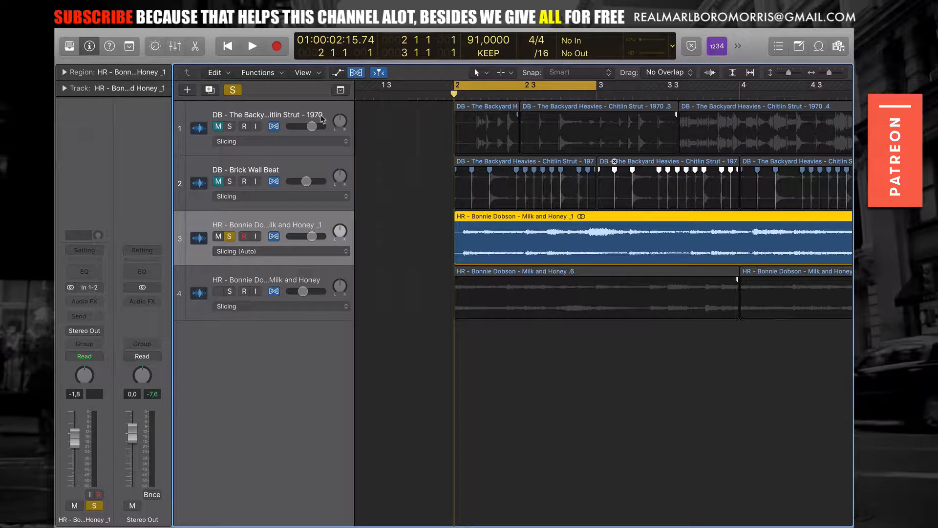
Select the Milk and Honey .6 region on track 4 and unsolo the Milk and Honey _1 track
{"action": "scroll", "coordinate": [610, 219], "scroll_direction": "right", "scroll_amount": 1}
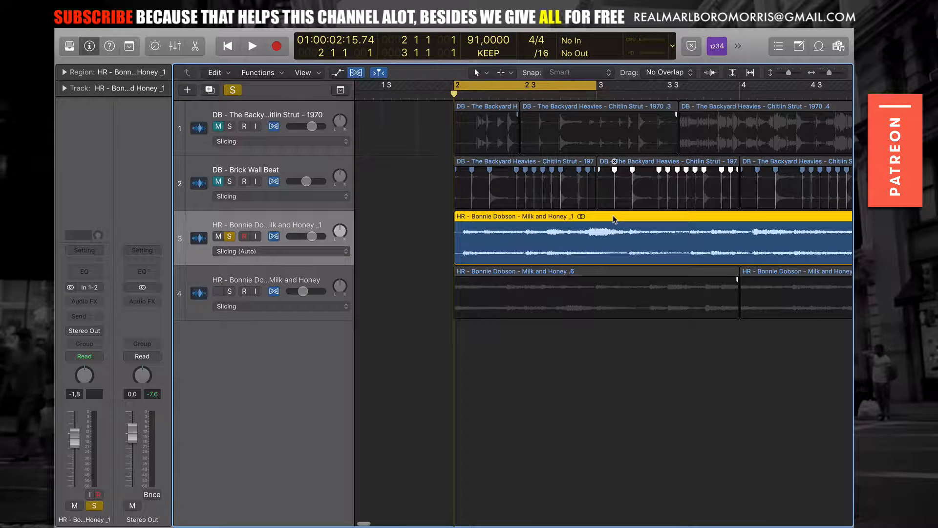
{"action": "left_click", "coordinate": [587, 270]}
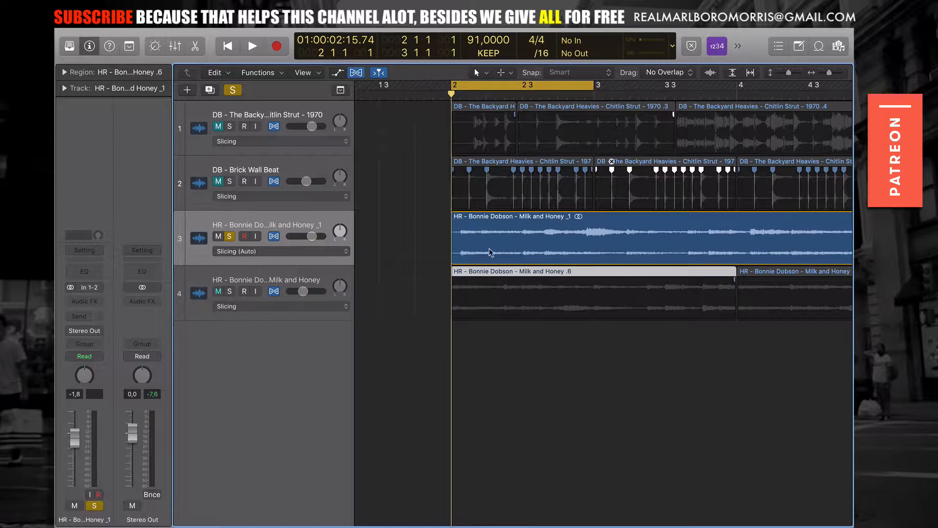
{"action": "left_click", "coordinate": [229, 236]}
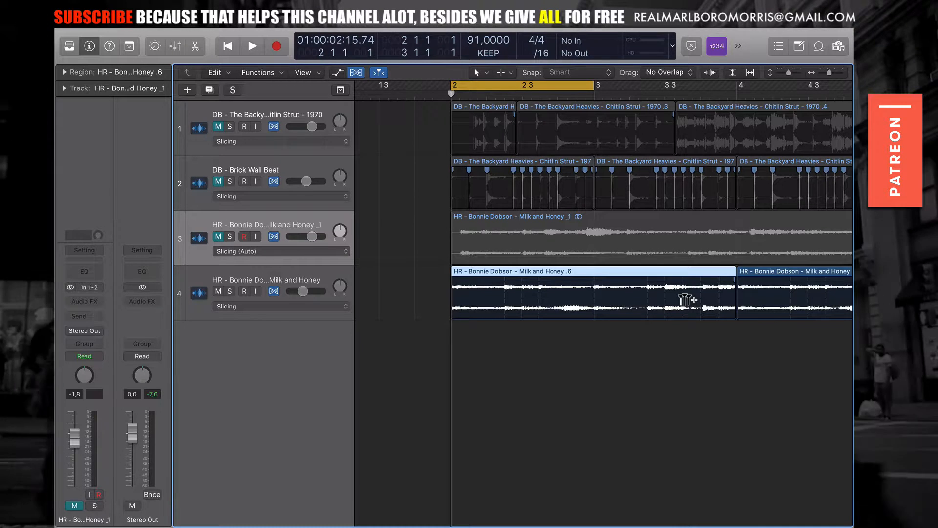
Extend the cycle range to bar 4 while playing the sliced Milk and Honey riff, and return the playhead to bar 2
{"action": "key", "text": "space"}
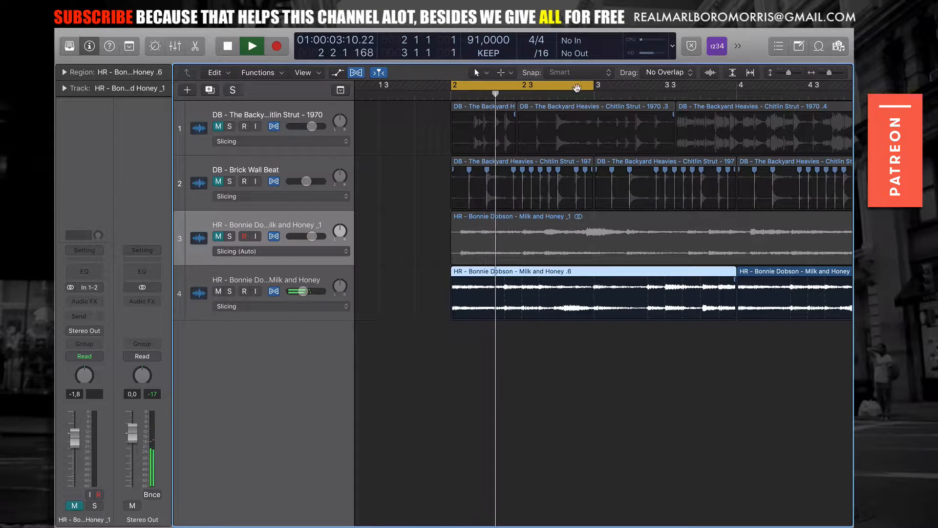
{"action": "left_click_drag", "start_coordinate": [594, 88], "coordinate": [737, 105]}
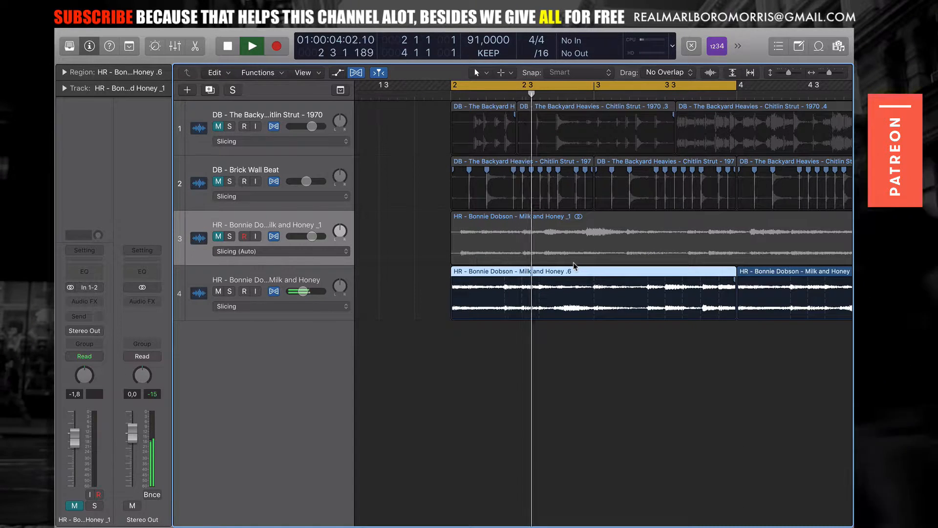
{"action": "key", "text": "space"}
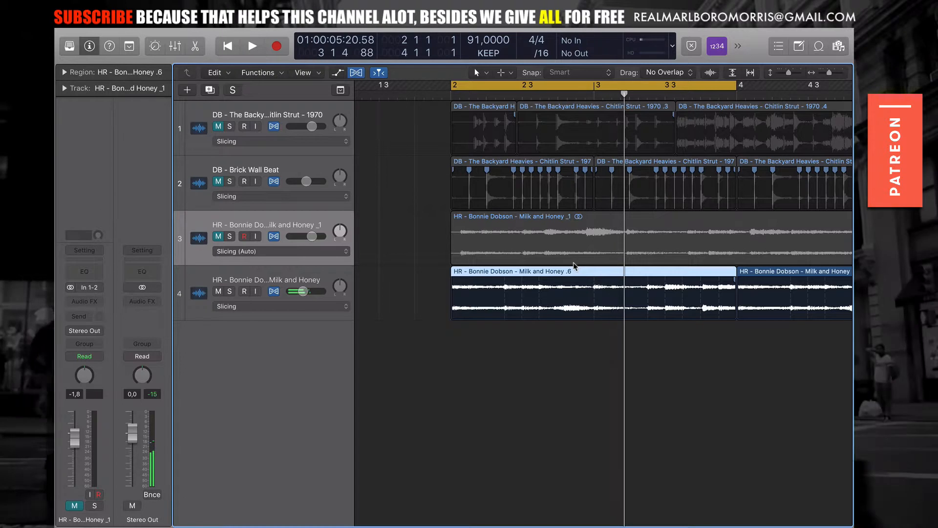
{"action": "left_click_drag", "start_coordinate": [623, 95], "coordinate": [452, 101]}
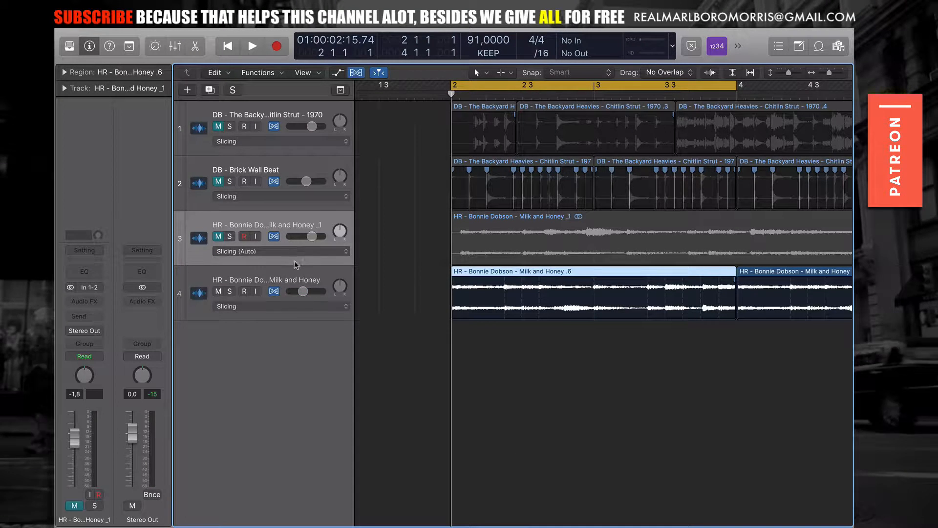
Unmute the Brick Wall Beat, play it together with the sliced Milk and Honey riff, and return the playhead to bar 2
{"action": "left_click", "coordinate": [296, 275]}
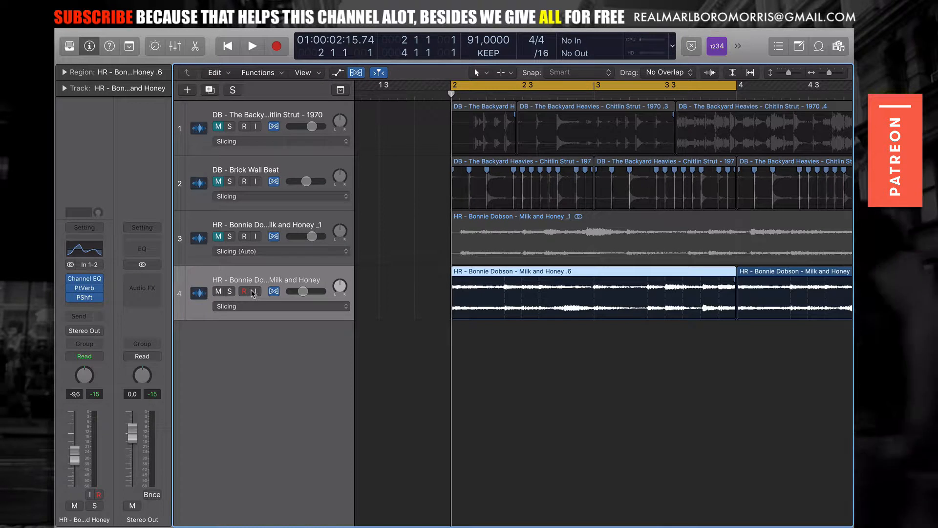
{"action": "left_click", "coordinate": [218, 182]}
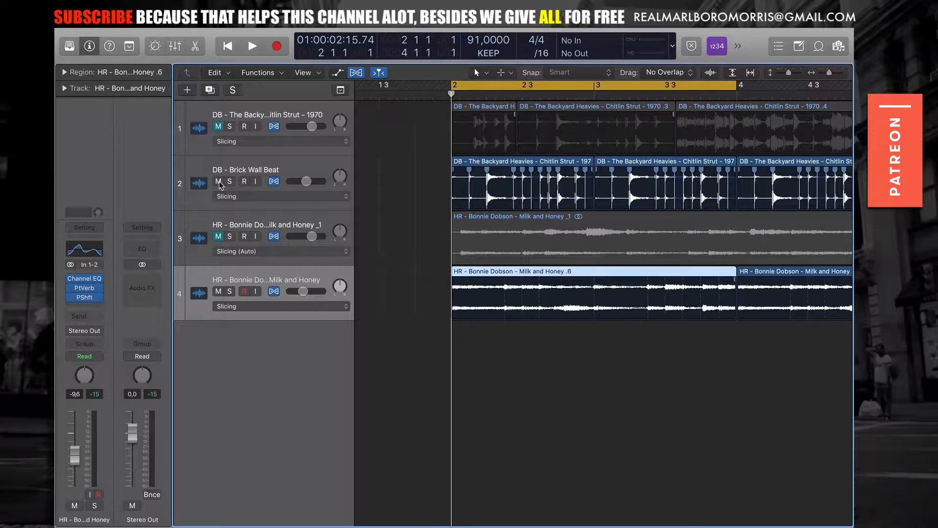
{"action": "key", "text": "space"}
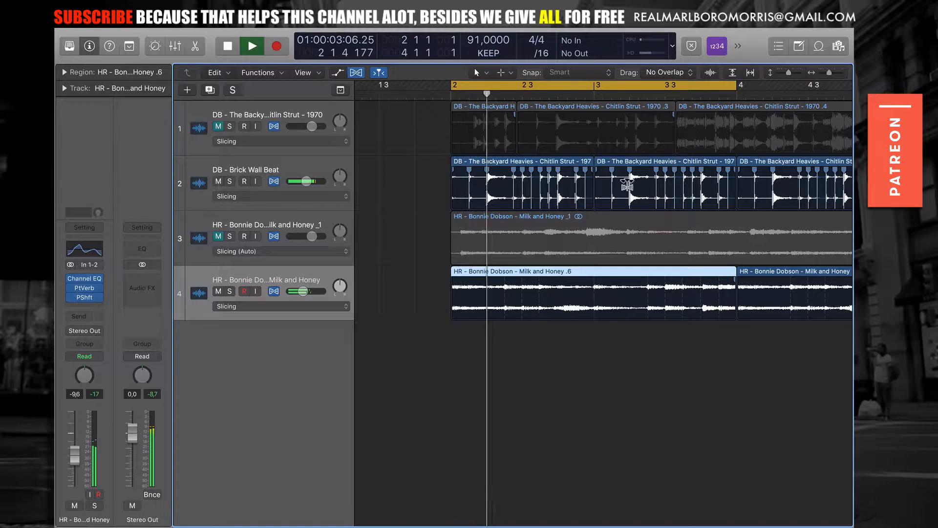
{"action": "left_click_drag", "start_coordinate": [830, 75], "coordinate": [829, 74]}
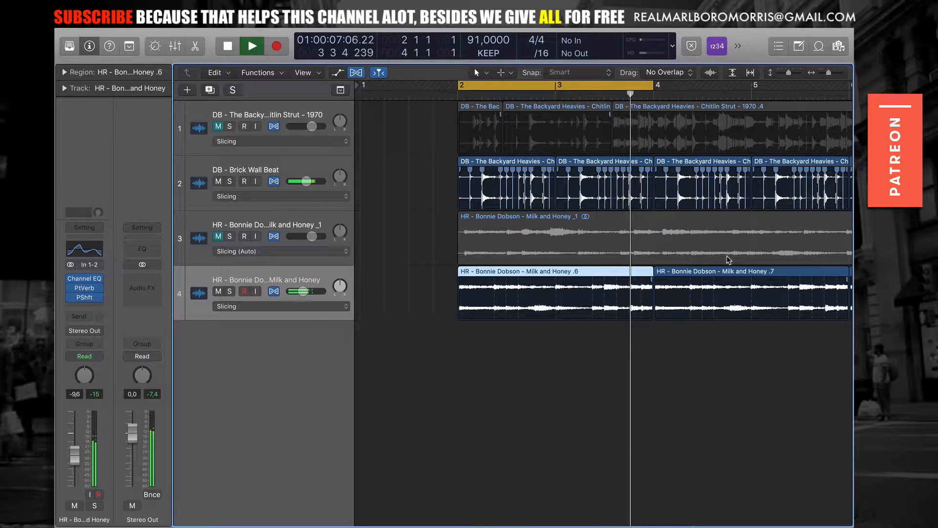
{"action": "key", "text": "space"}
{"action": "left_click_drag", "start_coordinate": [640, 95], "coordinate": [457, 98]}
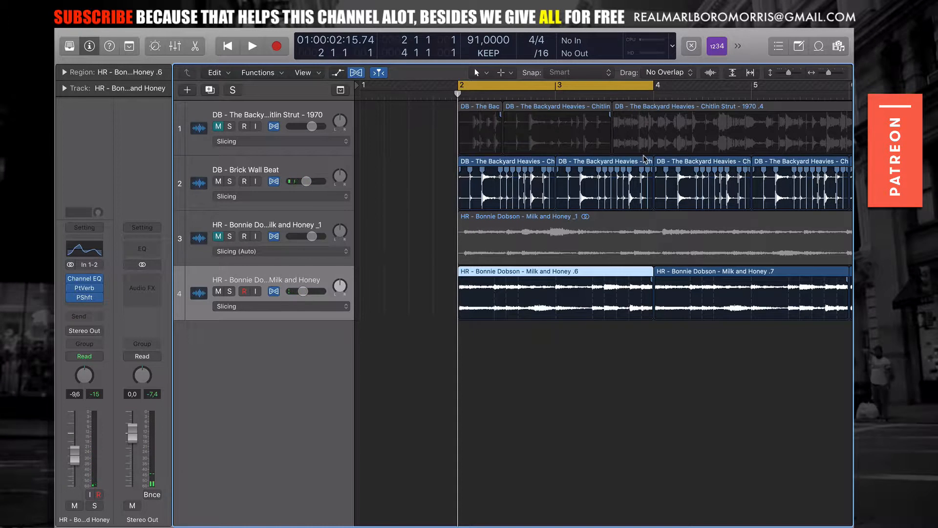
Open and close the project Note Pad, and replay the start of the combined drums and riff from bar 2
{"action": "scroll", "coordinate": [644, 159], "scroll_direction": "right", "scroll_amount": 2}
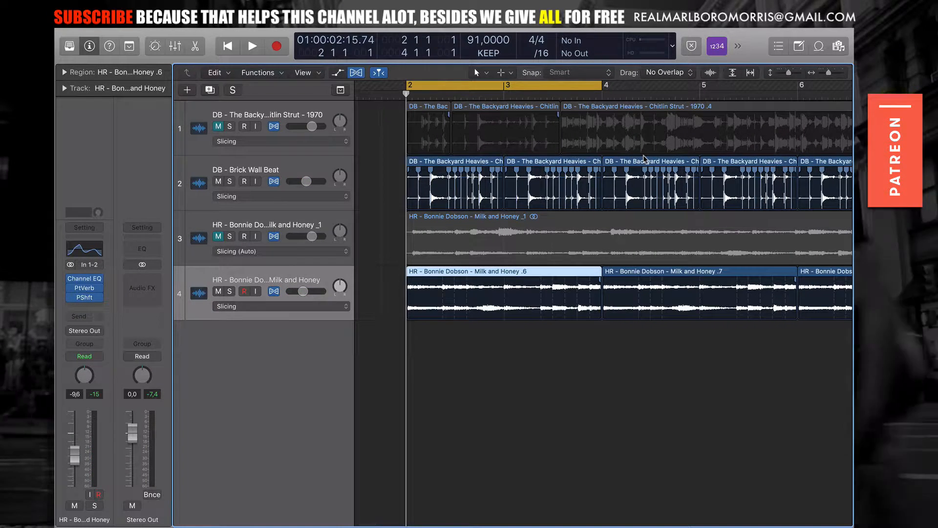
{"action": "key", "text": "alt+super+p"}
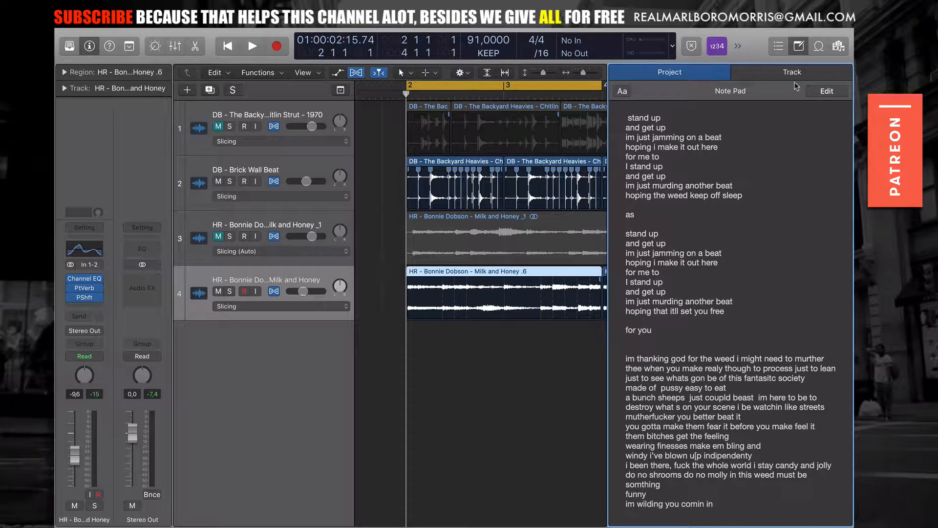
{"action": "left_click", "coordinate": [801, 50]}
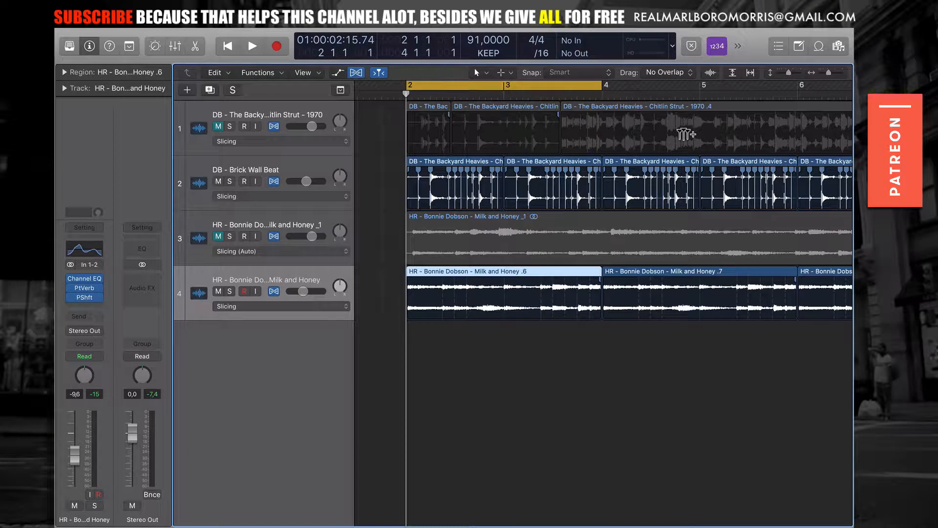
{"action": "key", "text": "space"}
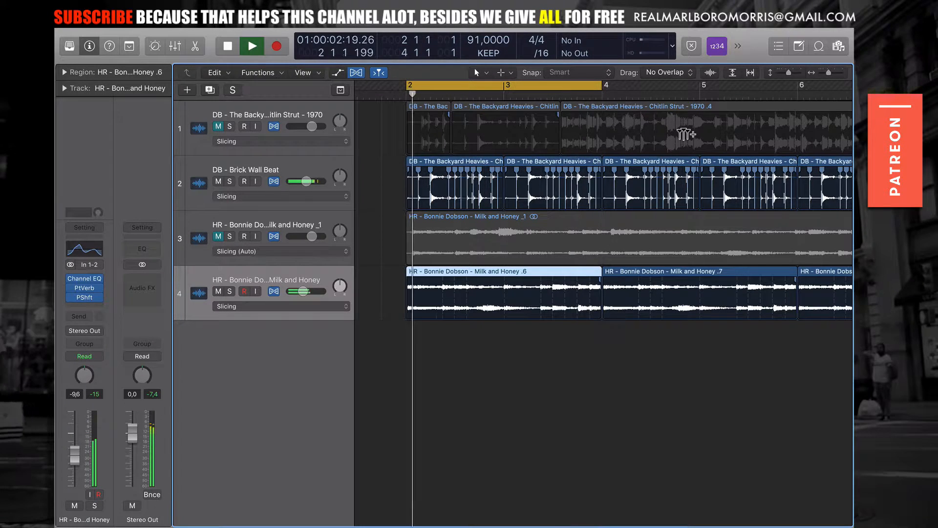
{"action": "key", "text": "space"}
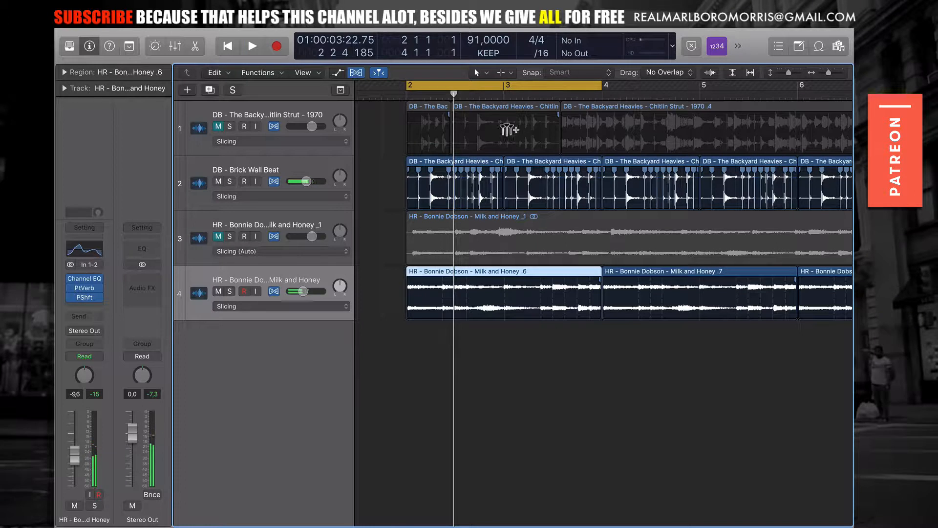
{"action": "left_click_drag", "start_coordinate": [454, 94], "coordinate": [404, 105]}
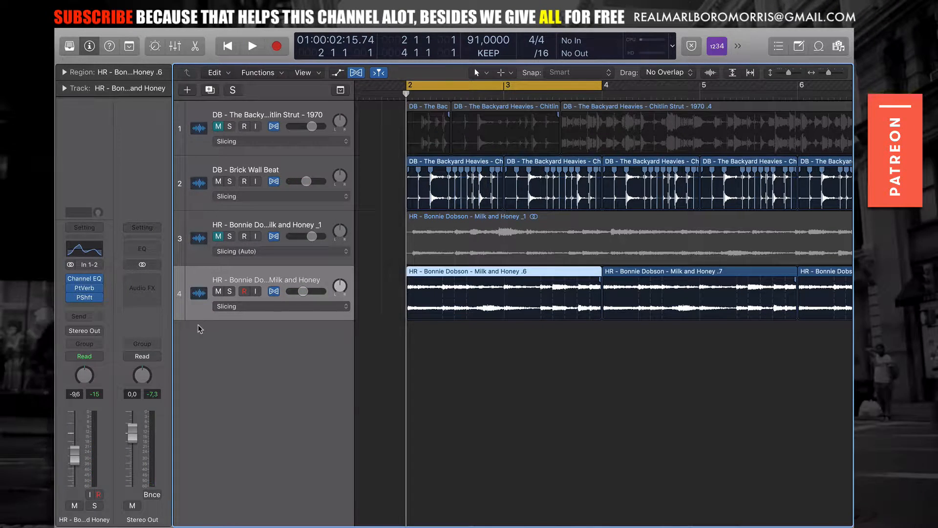
Mute the Brick Wall Beat track and select the sliced Milk and Honey track
{"action": "scroll", "coordinate": [200, 329], "scroll_direction": "left", "scroll_amount": 2}
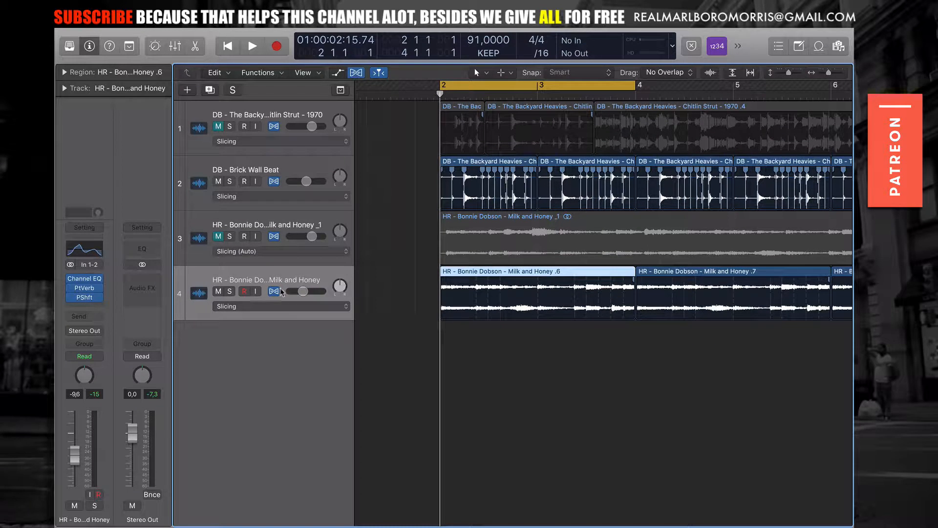
{"action": "left_click", "coordinate": [219, 172]}
{"action": "left_click", "coordinate": [219, 180]}
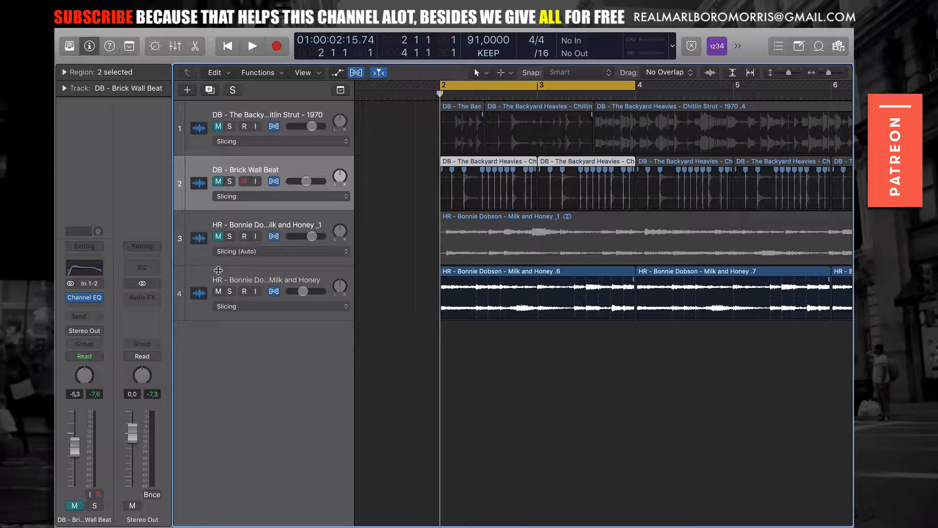
{"action": "left_click", "coordinate": [219, 274]}
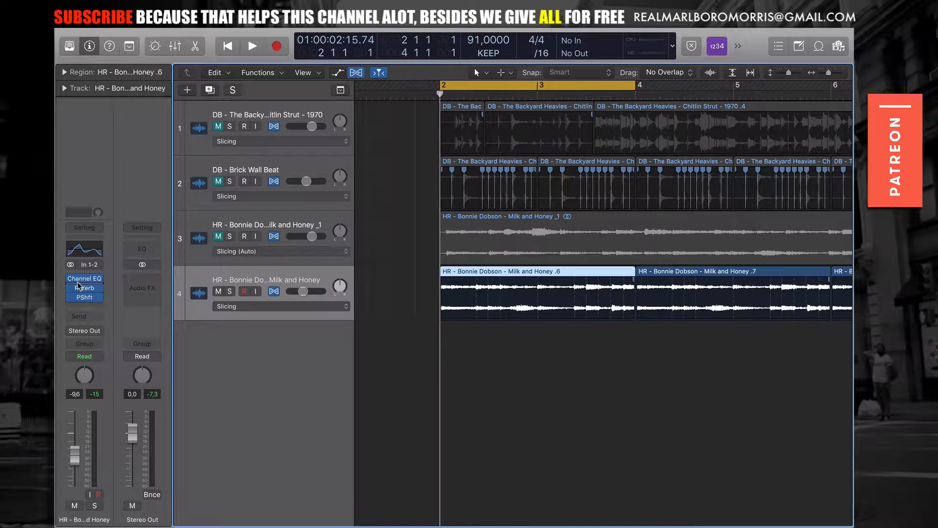
Switch on the Channel EQ of the sliced Milk and Honey track and open its settings while the riff plays
{"action": "key", "text": "space"}
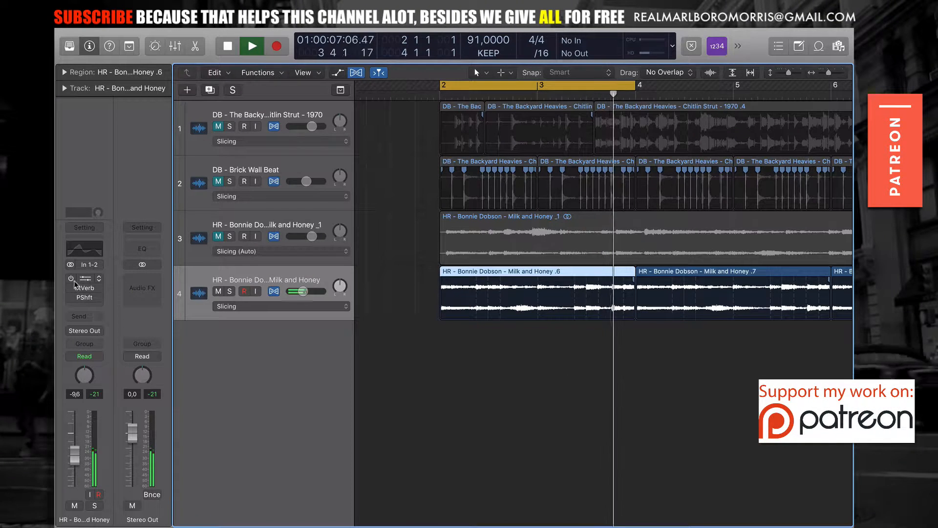
{"action": "left_click", "coordinate": [72, 280]}
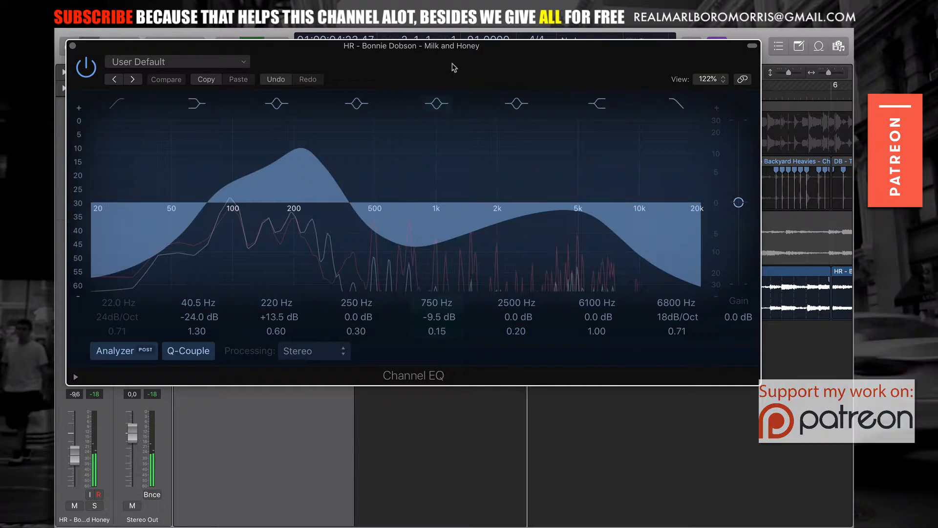
{"action": "left_click_drag", "start_coordinate": [455, 57], "coordinate": [500, 68]}
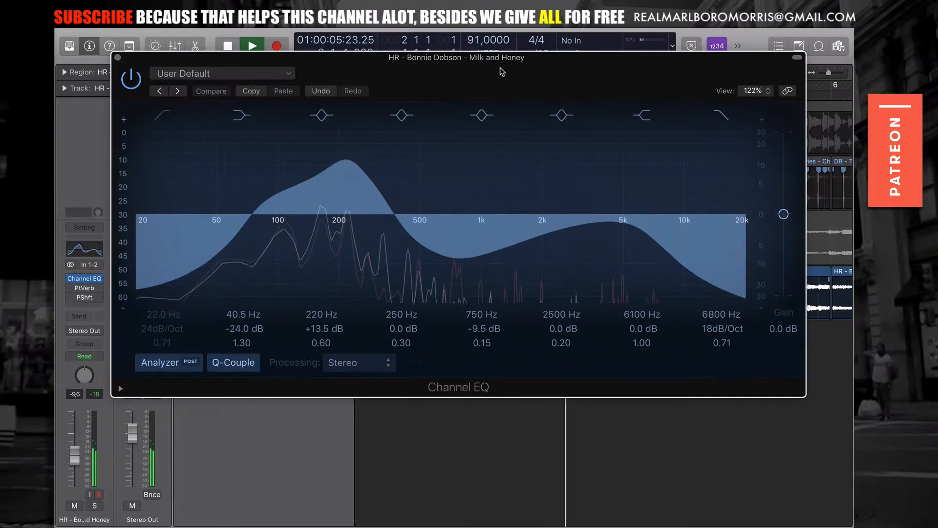
{"action": "key", "text": "space"}
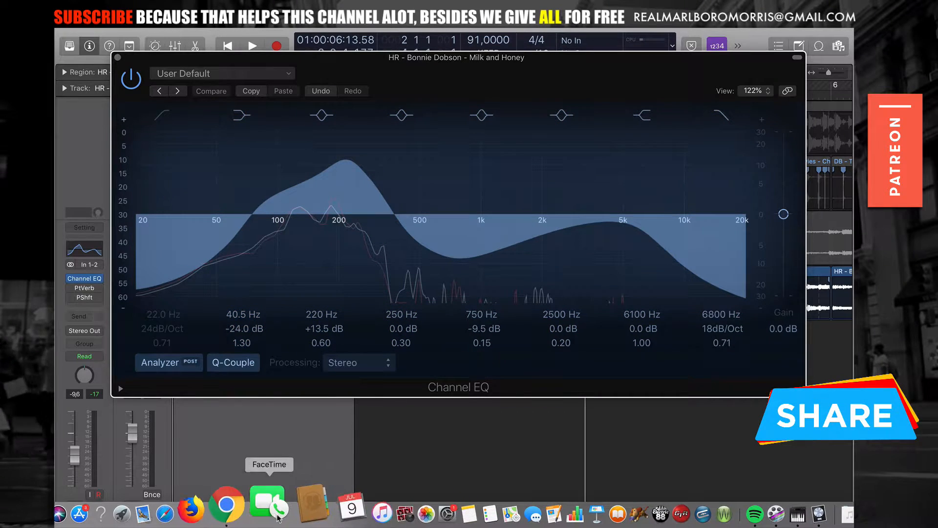
Switch to Google Chrome to view the creator's Patreon page and the Teespring apparel listing, and return to Logic Pro X
{"action": "left_click", "coordinate": [250, 516]}
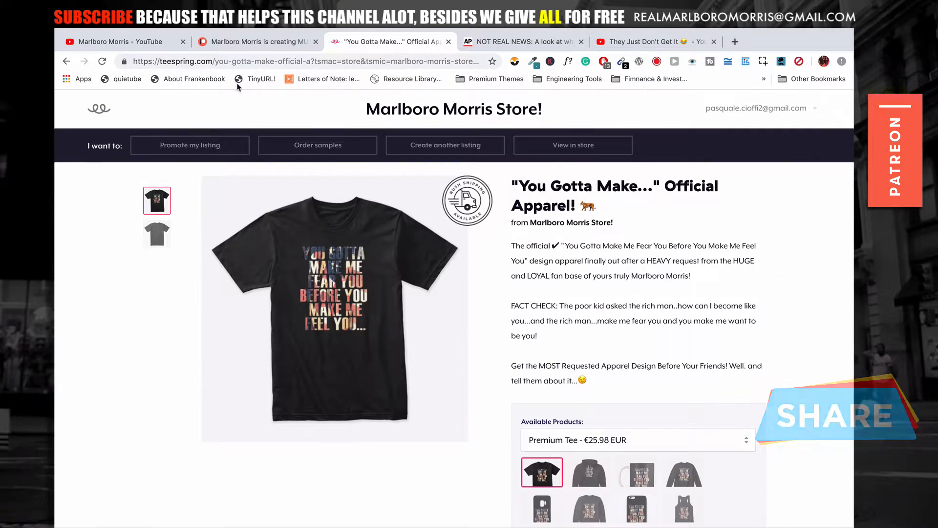
{"action": "left_click", "coordinate": [243, 44]}
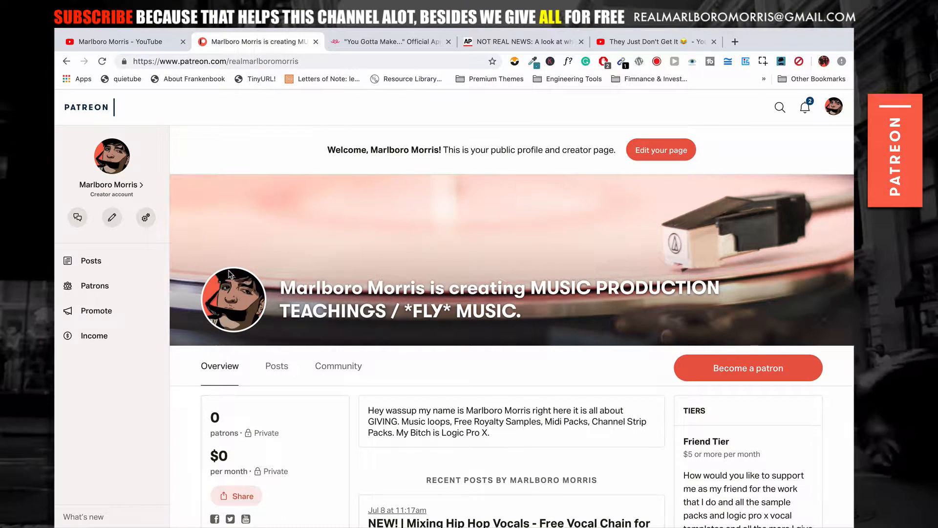
{"action": "left_click", "coordinate": [402, 44]}
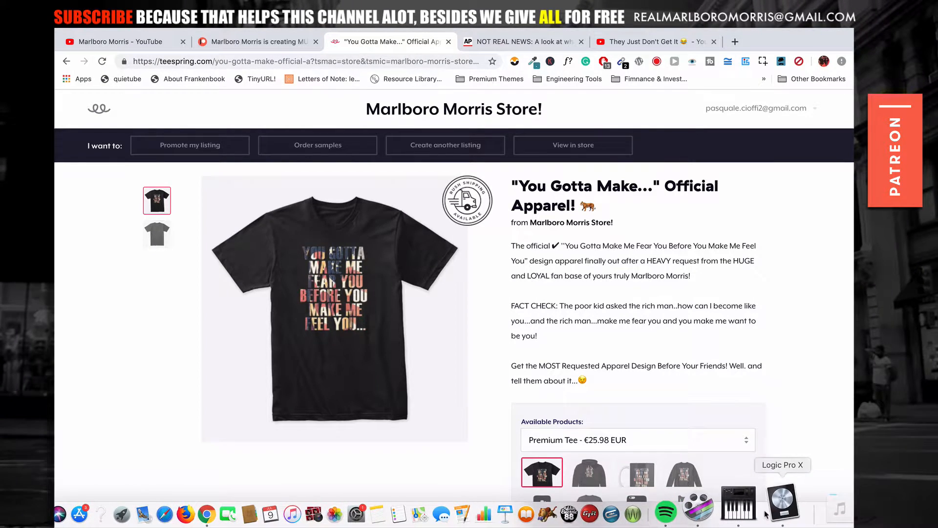
{"action": "left_click", "coordinate": [781, 503]}
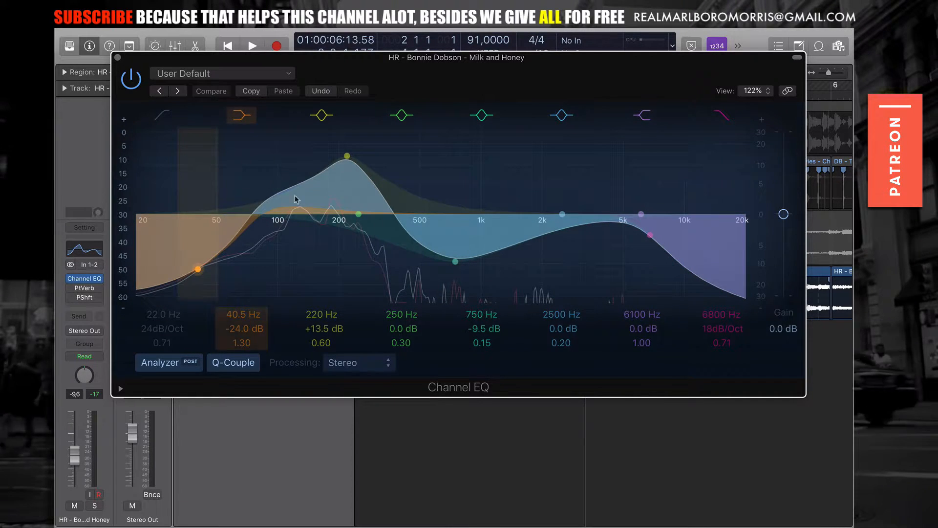
Compare the playing riff with the Channel EQ's 220 Hz band off and on, and close the EQ window
{"action": "key", "text": "space"}
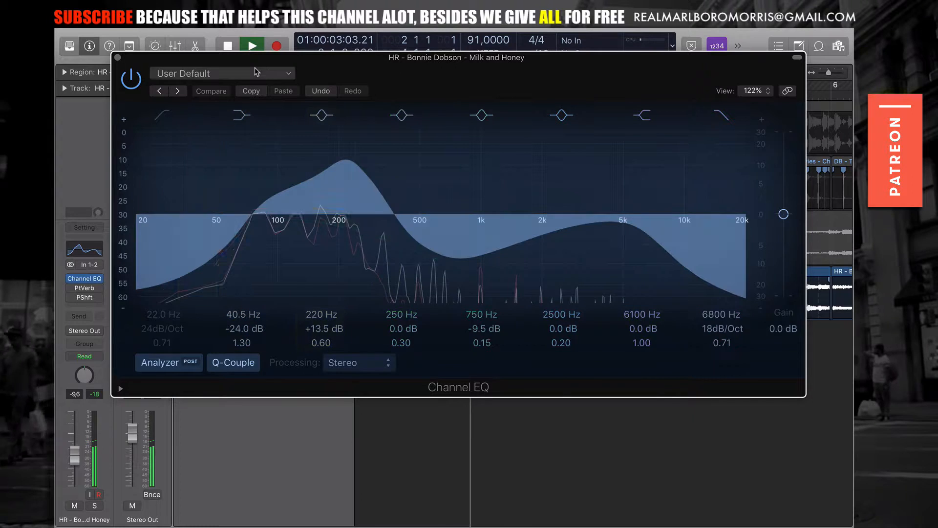
{"action": "left_click", "coordinate": [320, 117]}
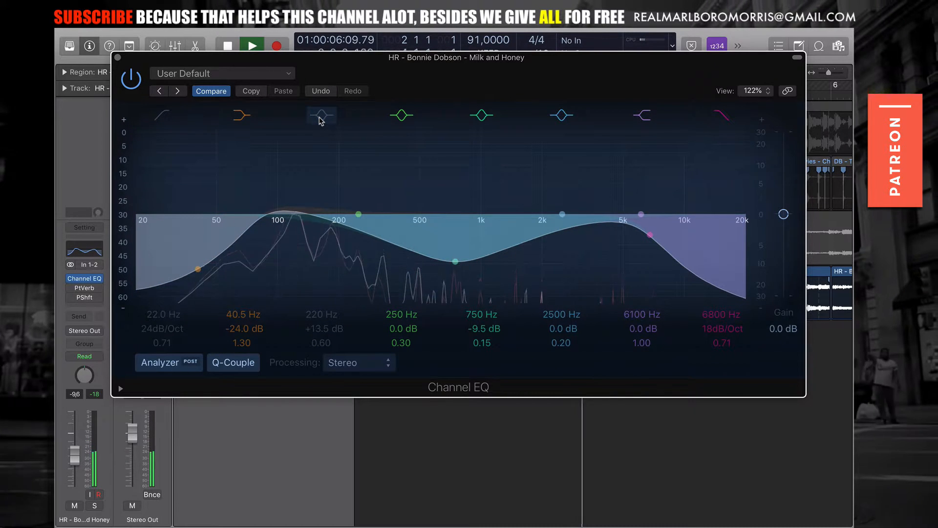
{"action": "left_click", "coordinate": [320, 116]}
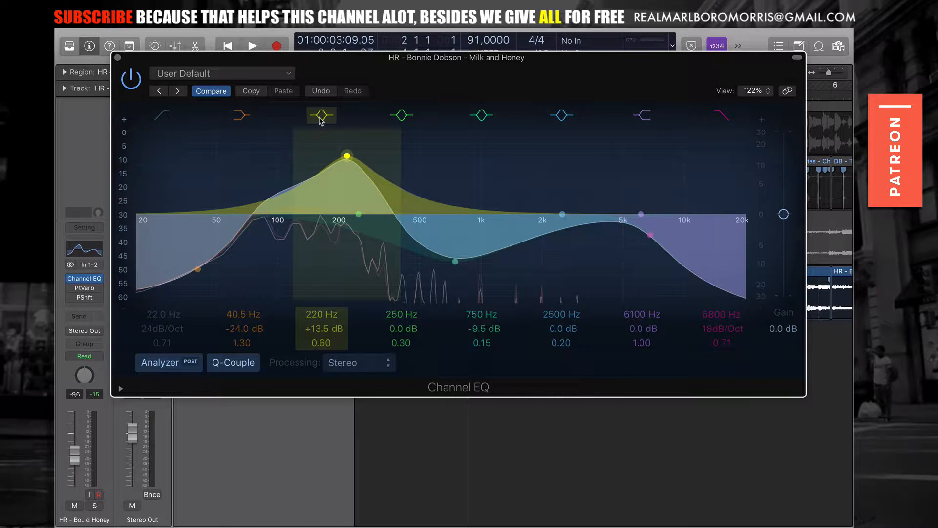
{"action": "left_click_drag", "start_coordinate": [302, 67], "coordinate": [363, 98]}
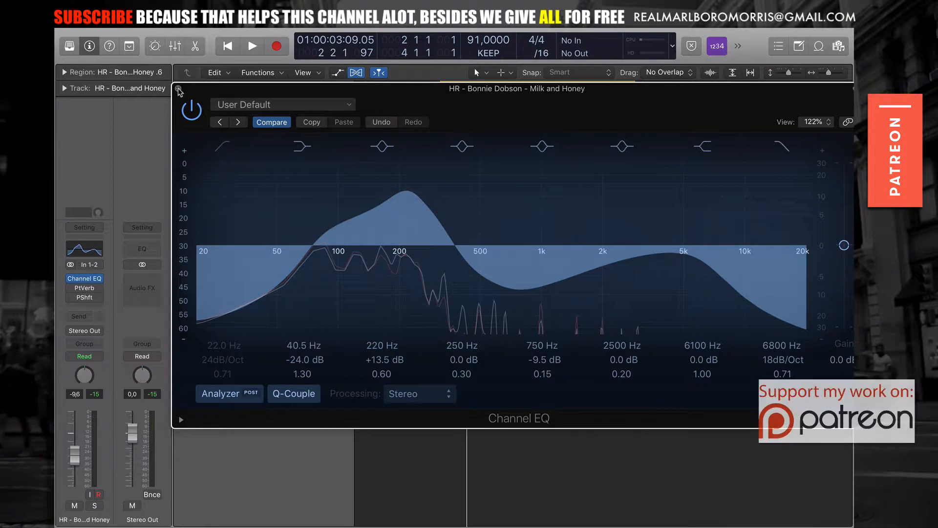
{"action": "left_click", "coordinate": [178, 90]}
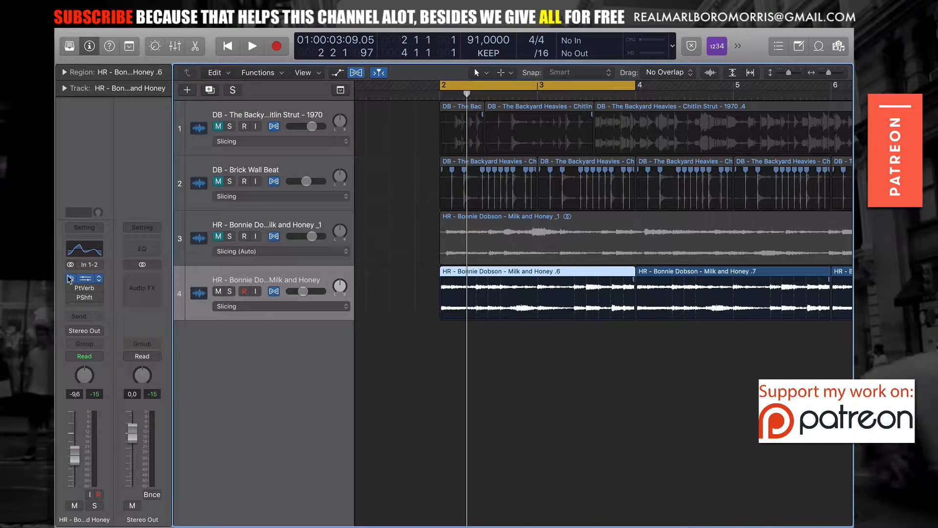
Switch on the PlatinumVerb reverb of the sliced Milk and Honey track, play the riff through it, and close its window
{"action": "left_click", "coordinate": [87, 289]}
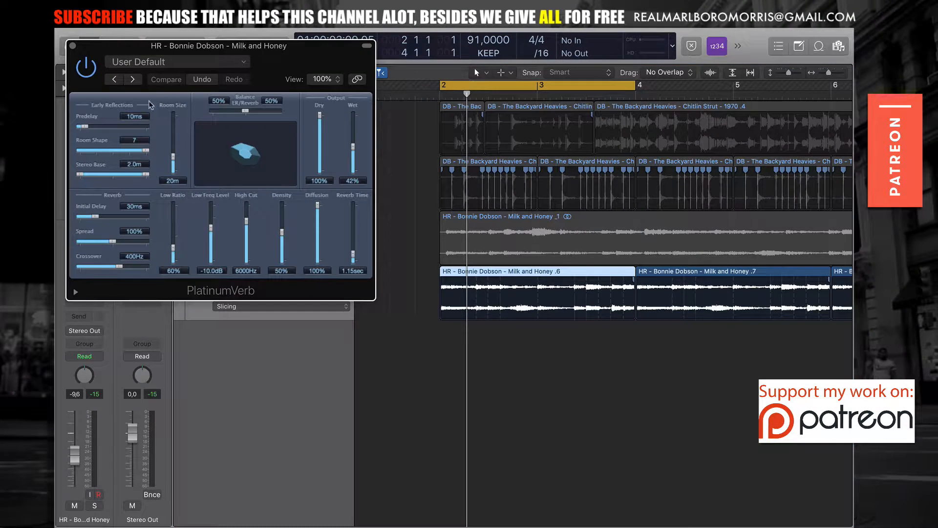
{"action": "left_click_drag", "start_coordinate": [188, 52], "coordinate": [383, 89]}
{"action": "key", "text": "space"}
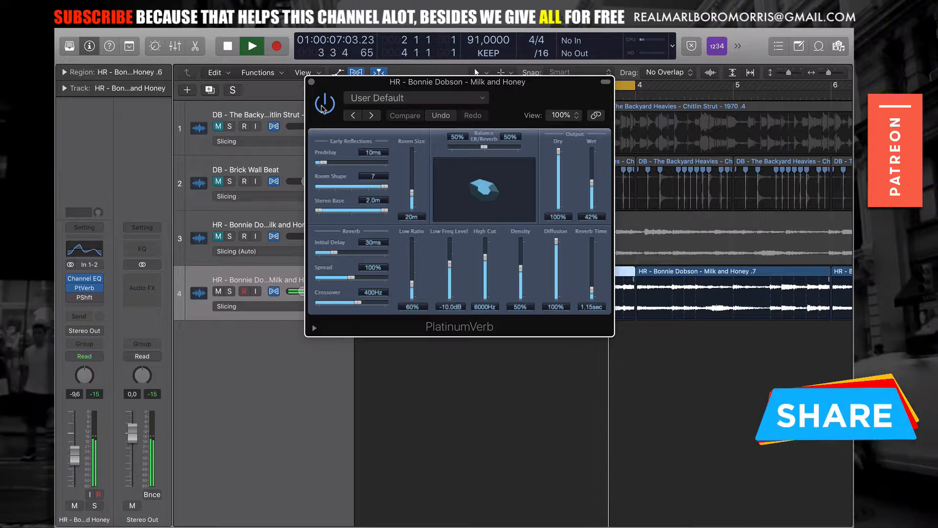
{"action": "key", "text": "space"}
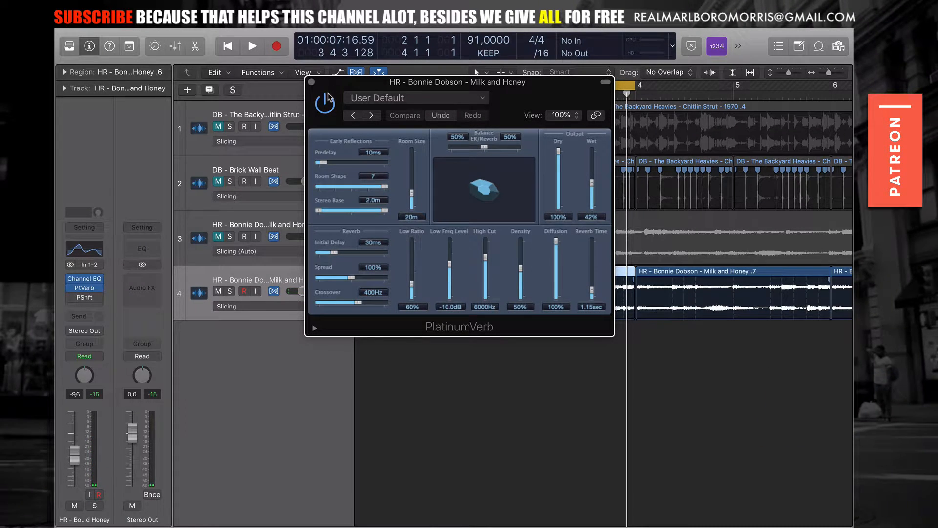
{"action": "left_click", "coordinate": [312, 82]}
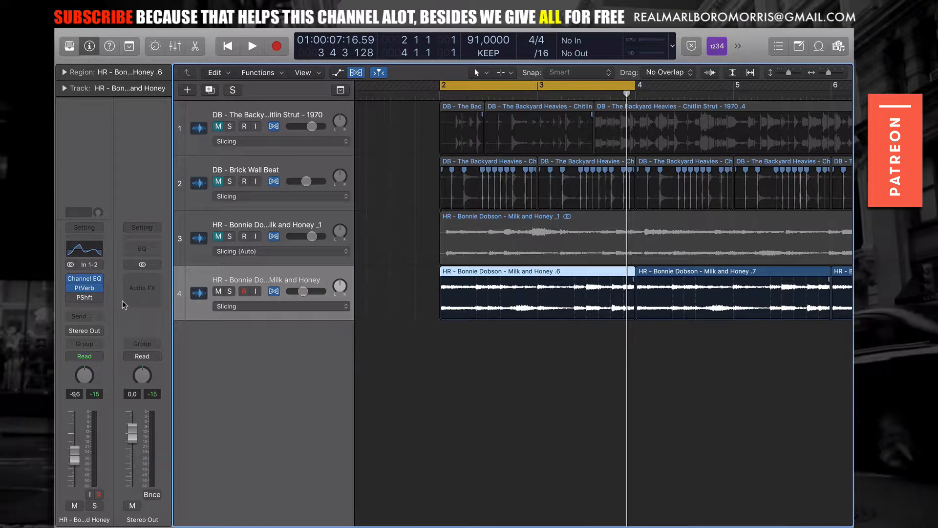
{"action": "left_click", "coordinate": [84, 307]}
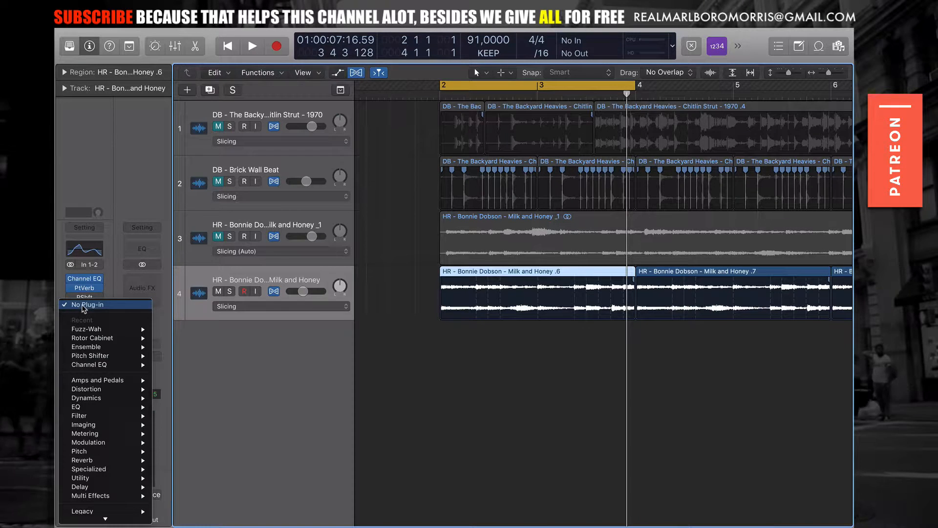
{"action": "mouse_move", "coordinate": [105, 497]}
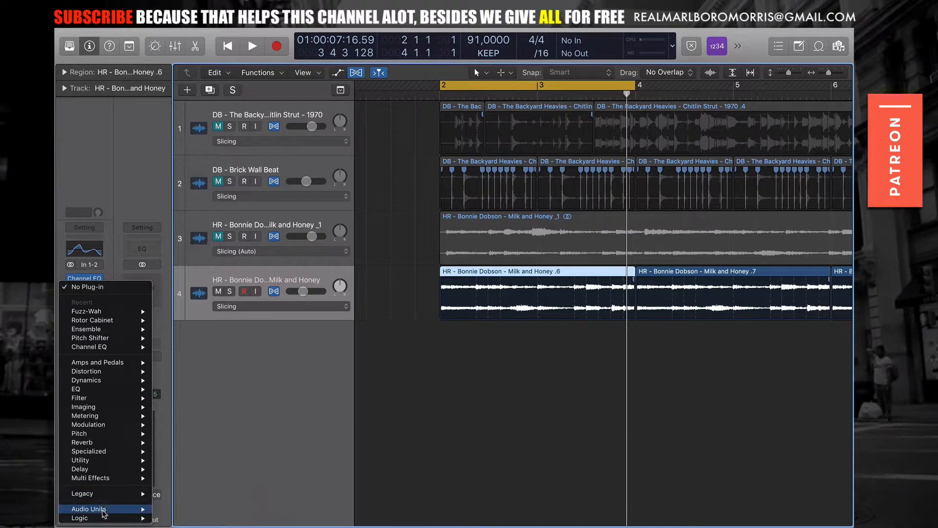
{"action": "left_click", "coordinate": [201, 367]}
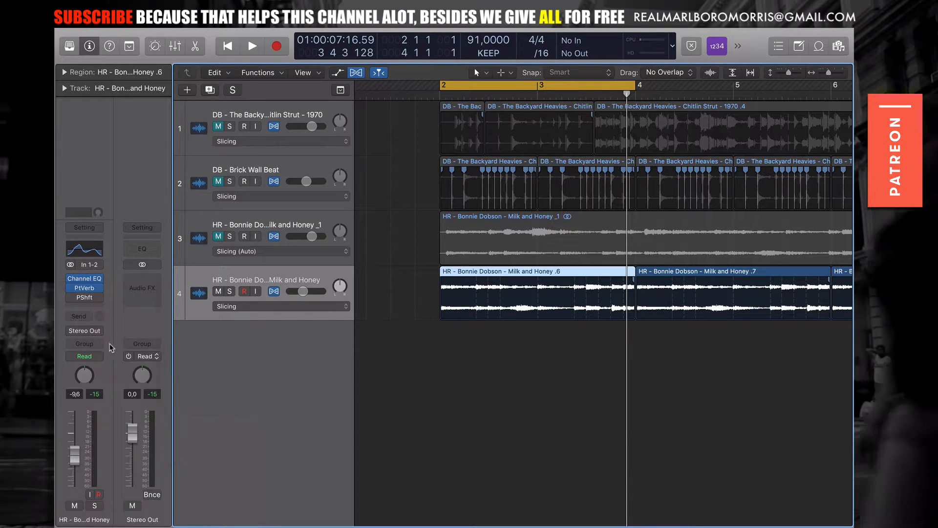
{"action": "left_click", "coordinate": [83, 306]}
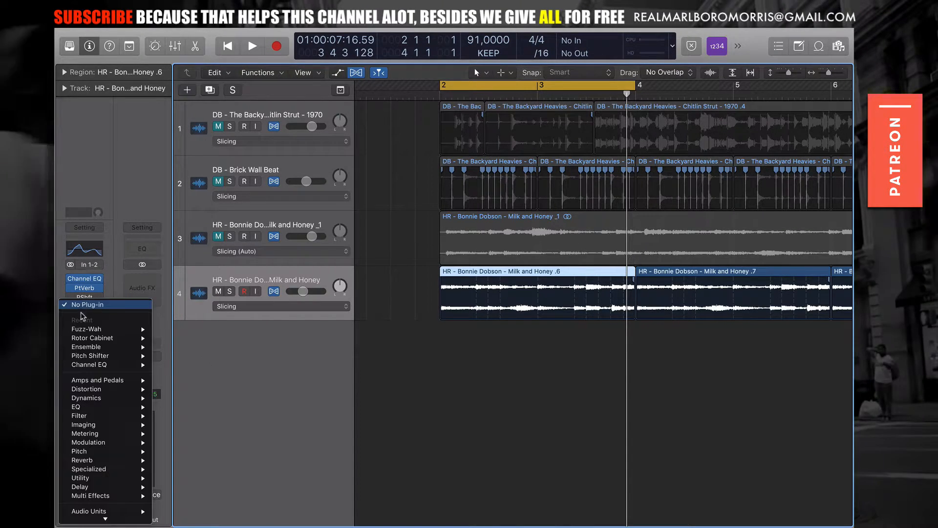
{"action": "left_click", "coordinate": [185, 385]}
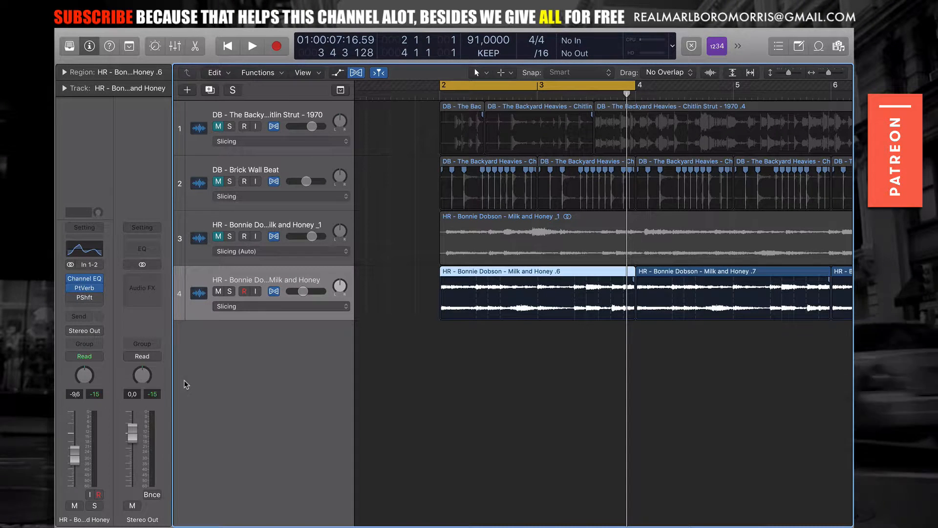
Play the riff again while examining the PlatinumVerb settings, close the reverb window, and stop playback
{"action": "key", "text": "space"}
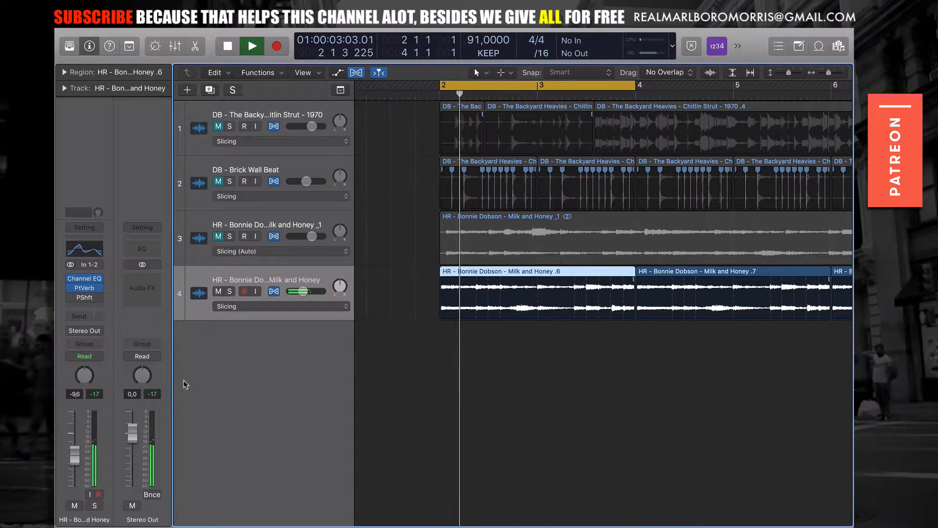
{"action": "left_click", "coordinate": [86, 288]}
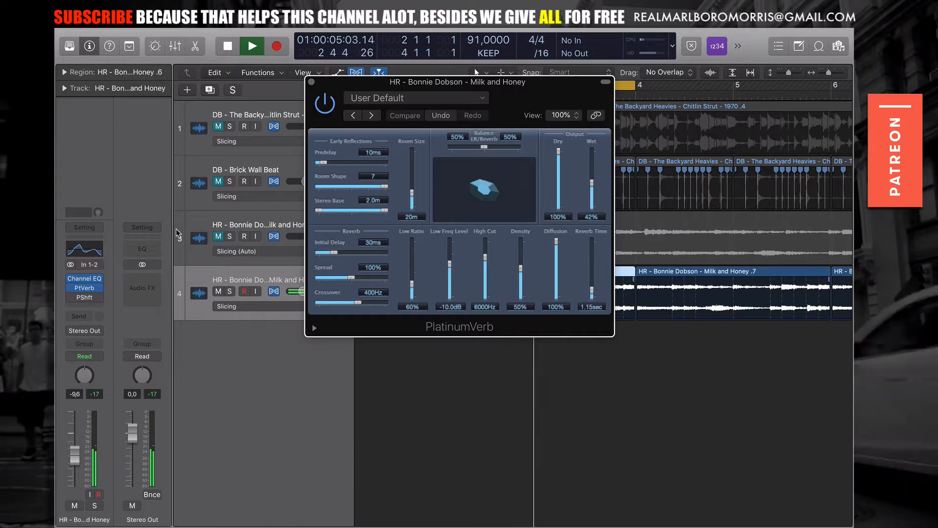
{"action": "left_click_drag", "start_coordinate": [496, 84], "coordinate": [493, 90]}
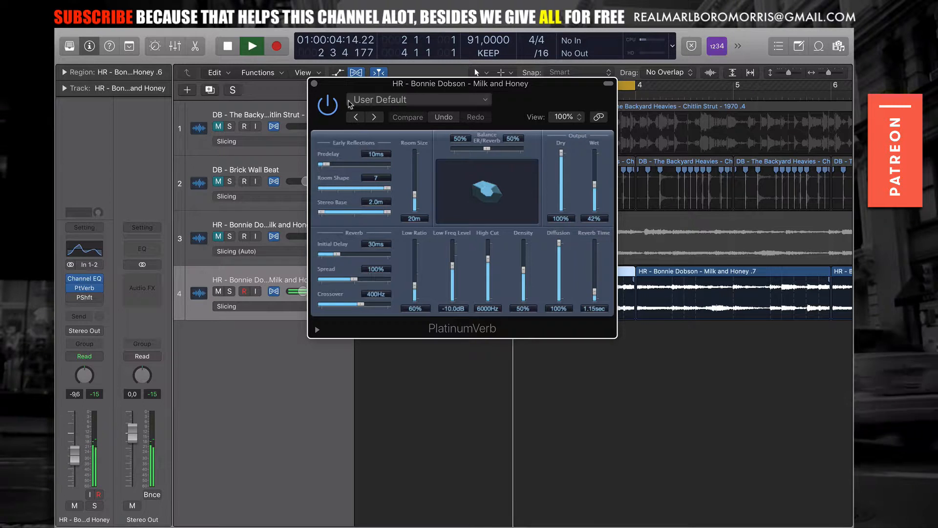
{"action": "left_click", "coordinate": [314, 84]}
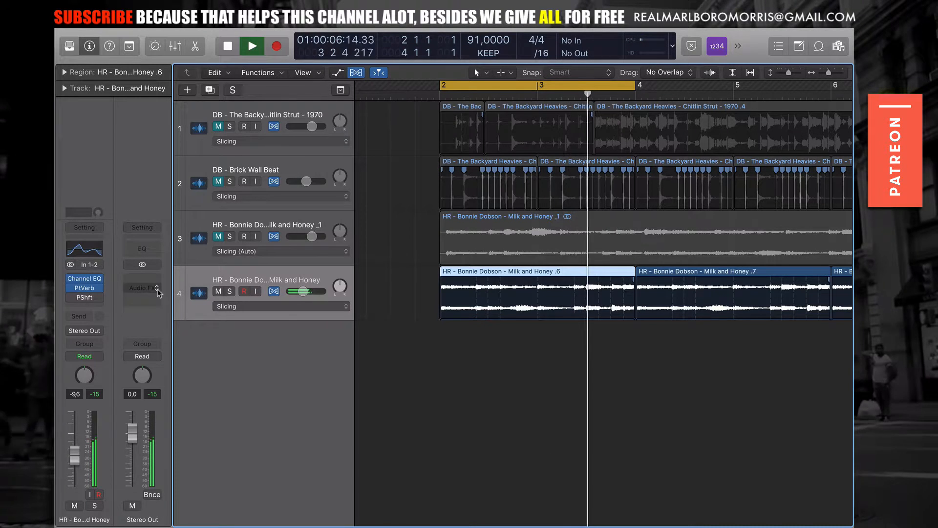
{"action": "mouse_move", "coordinate": [73, 299]}
{"action": "key", "text": "space"}
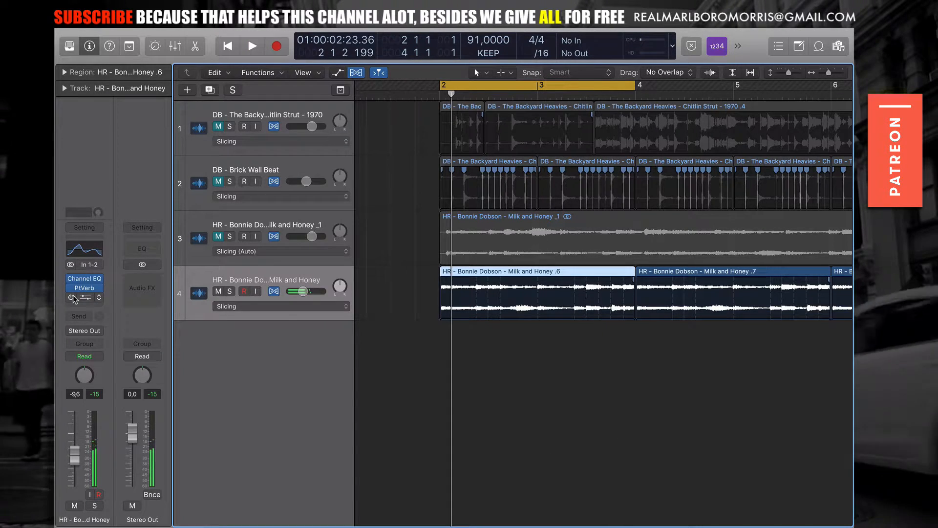
Revisit the Patreon page and the Teespring apparel listing in Google Chrome, and switch back to Logic Pro X
{"action": "mouse_move", "coordinate": [357, 511]}
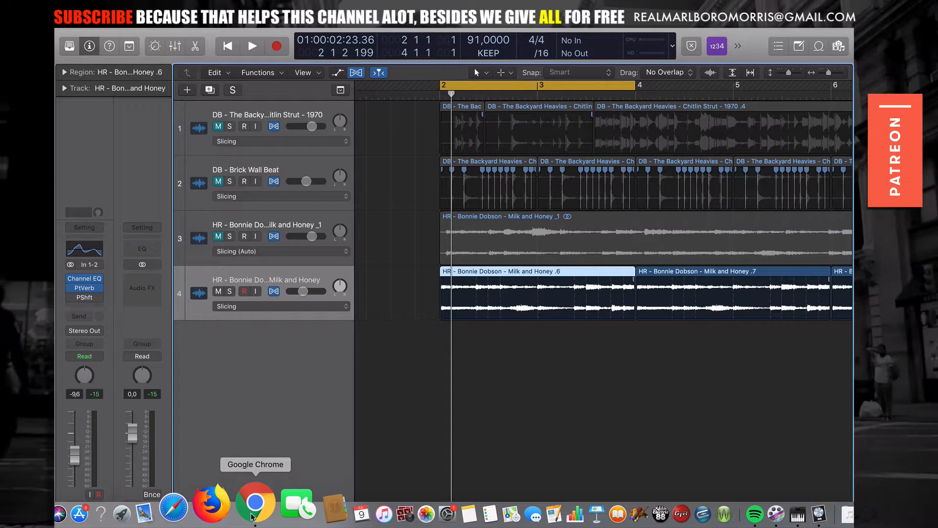
{"action": "left_click", "coordinate": [254, 509]}
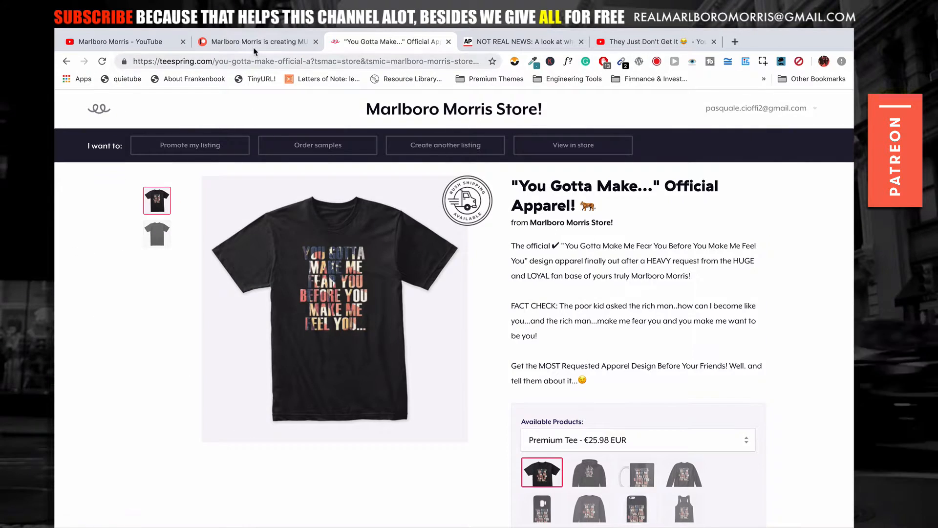
{"action": "left_click", "coordinate": [254, 44]}
{"action": "left_click", "coordinate": [384, 44]}
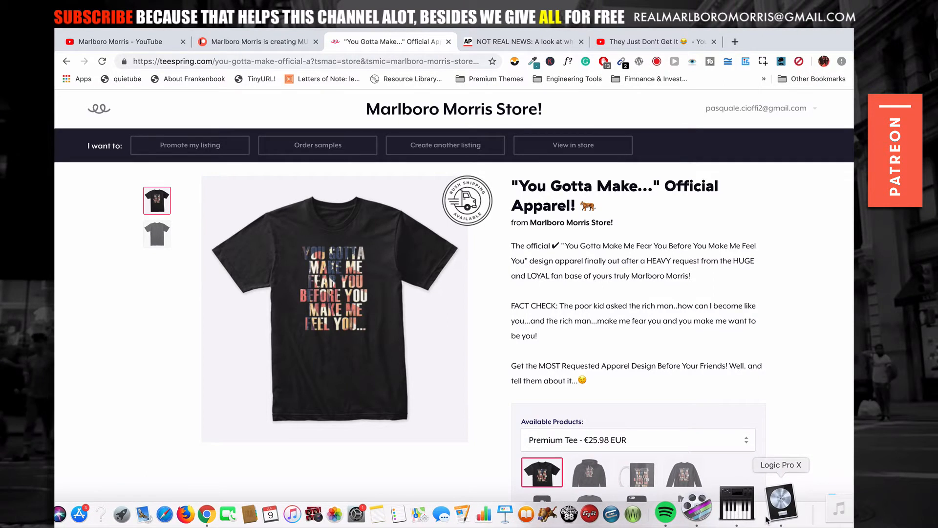
{"action": "left_click", "coordinate": [782, 508]}
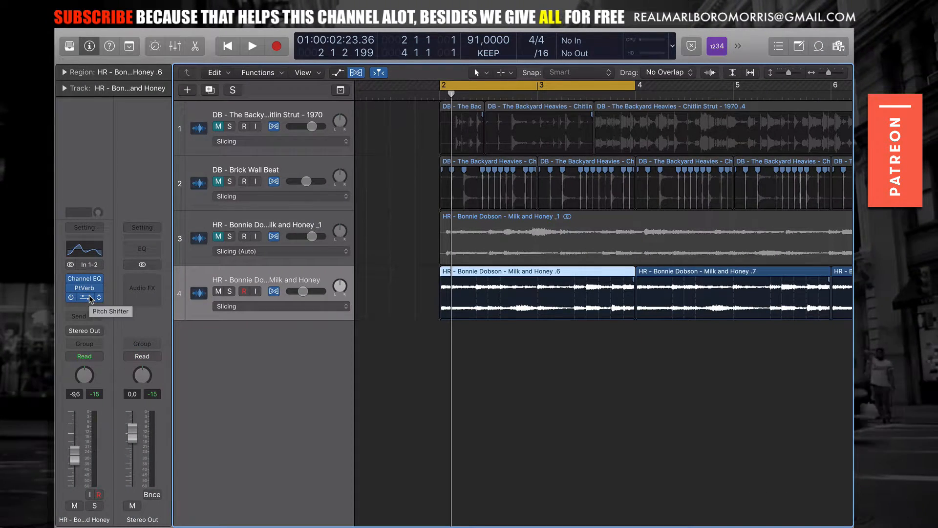
Switch on the Pitch Shifter of the sliced Milk and Honey track, and play the riff with its settings open
{"action": "key", "text": "space"}
{"action": "left_click", "coordinate": [89, 297]}
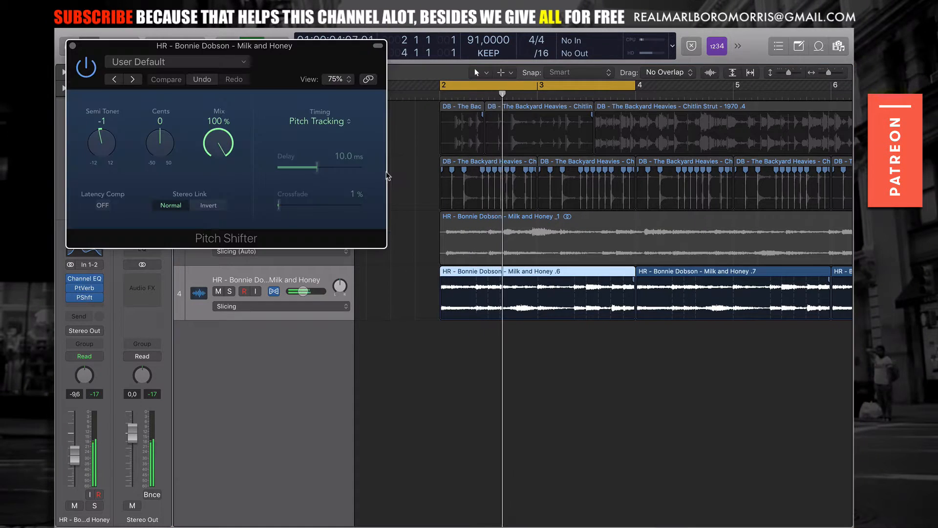
{"action": "left_click_drag", "start_coordinate": [293, 49], "coordinate": [337, 106]}
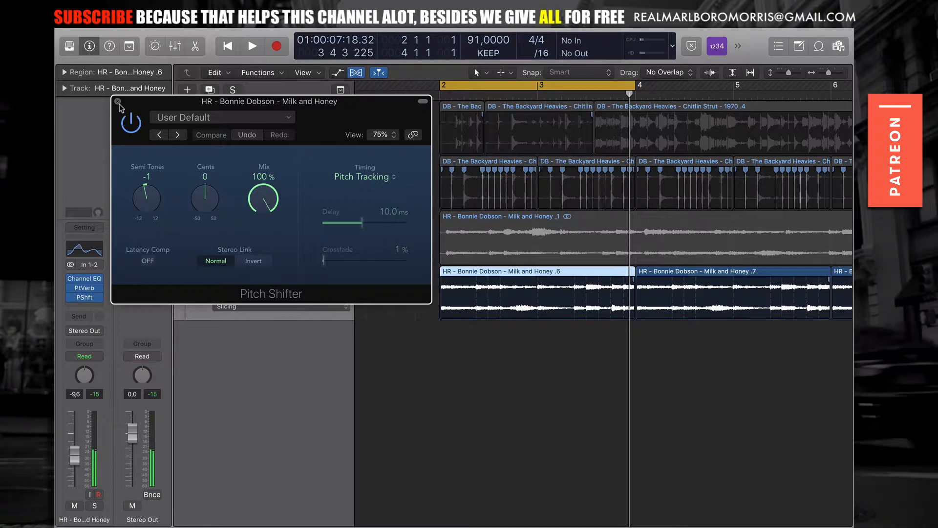
{"action": "left_click", "coordinate": [118, 102]}
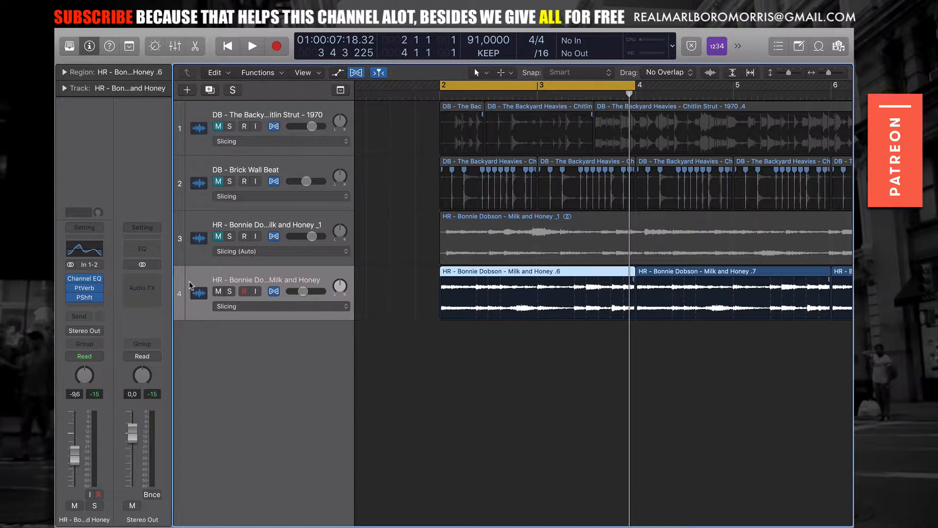
{"action": "left_click", "coordinate": [78, 298]}
{"action": "key", "text": "space"}
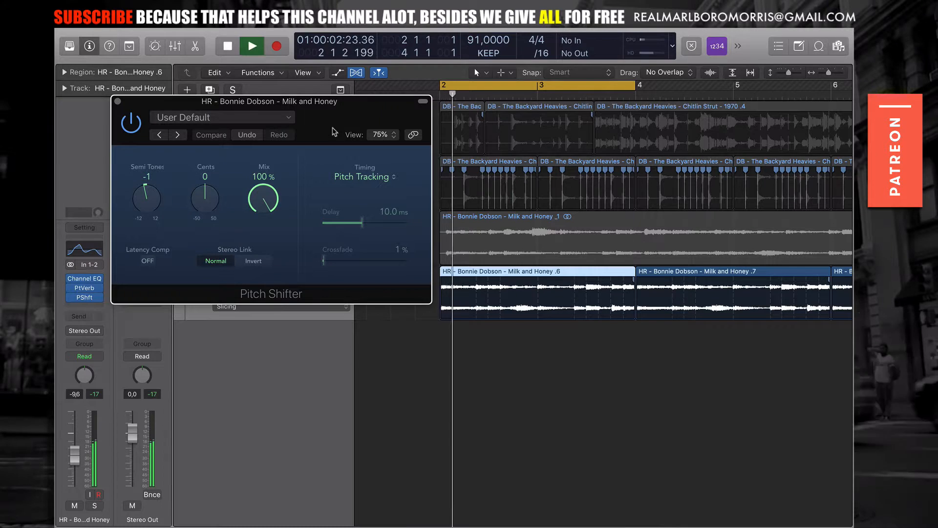
Move the Pitch Shifter window aside and review its Timing options, keeping Pitch Tracking selected
{"action": "left_click_drag", "start_coordinate": [335, 132], "coordinate": [485, 150]}
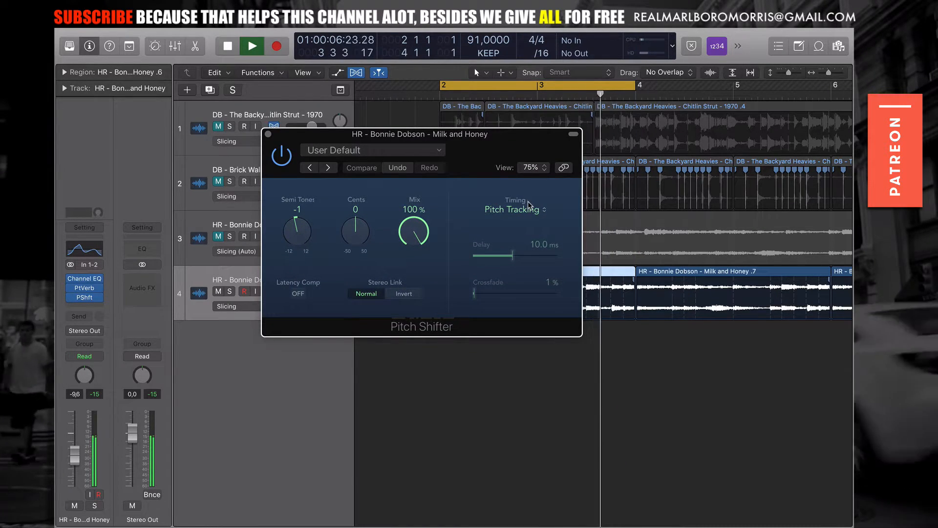
{"action": "left_click", "coordinate": [512, 210]}
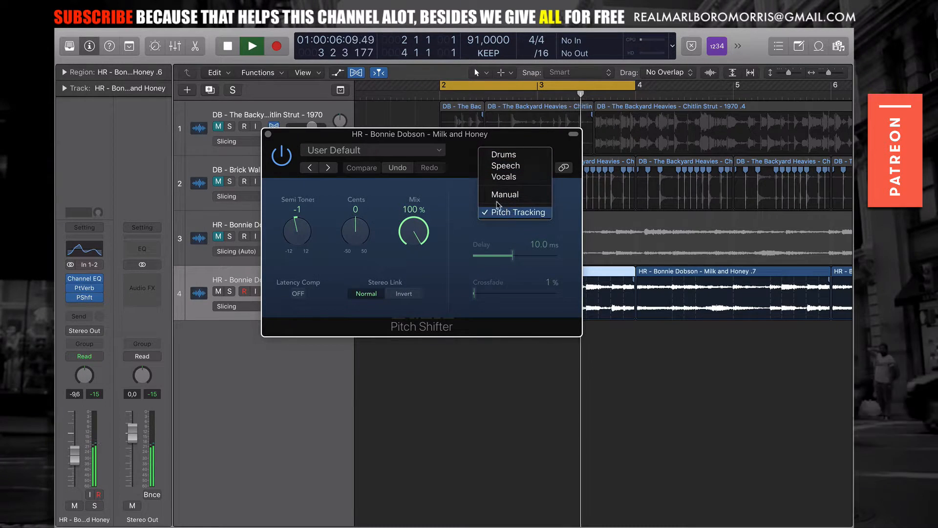
{"action": "left_click", "coordinate": [468, 166]}
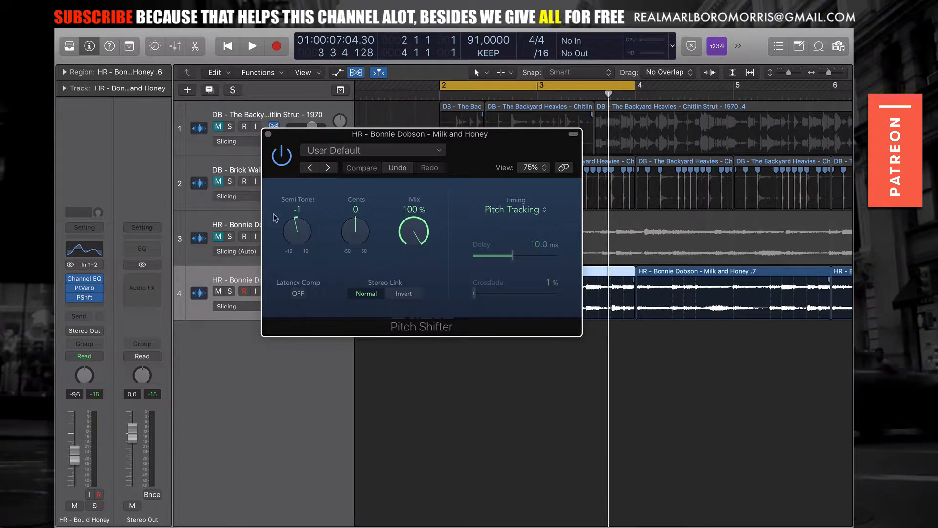
Play the riff, bypass the Pitch Shifter on the sliced Milk and Honey track, close its window, and stop playback
{"action": "key", "text": "space"}
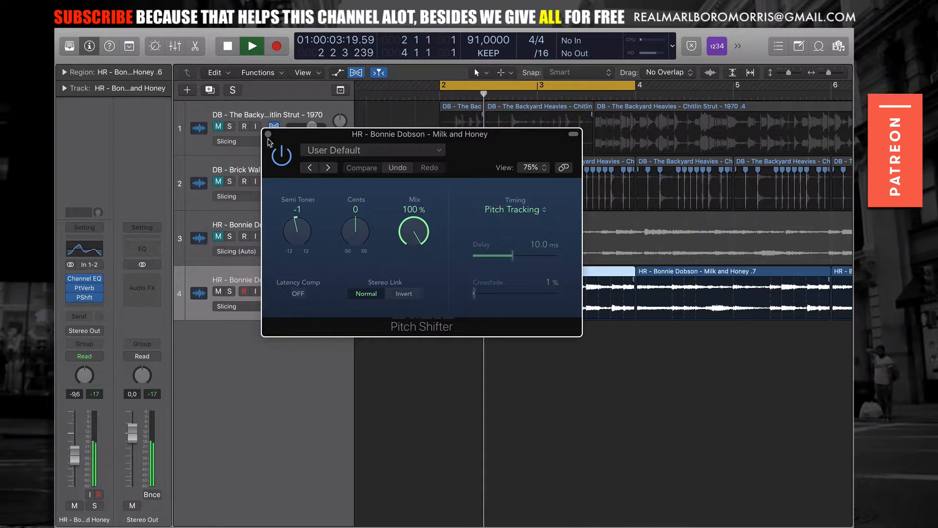
{"action": "left_click", "coordinate": [277, 159]}
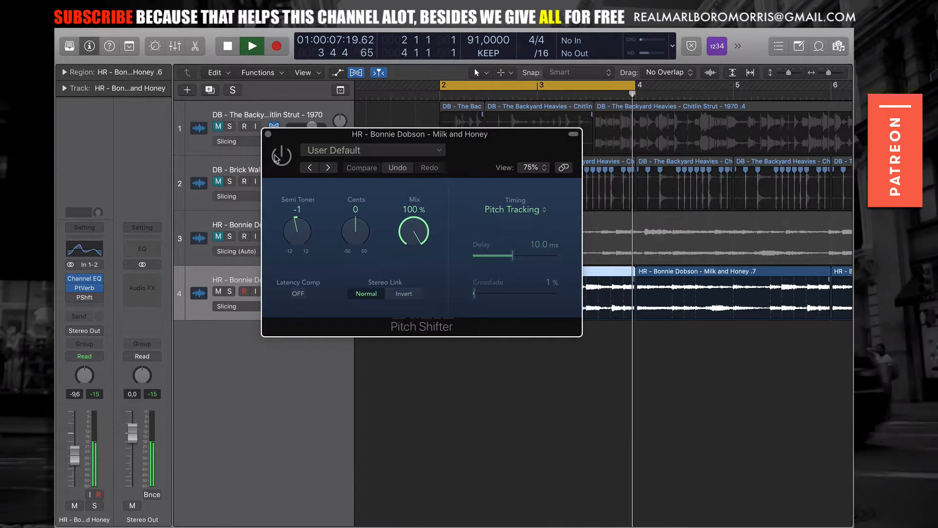
{"action": "left_click", "coordinate": [268, 134]}
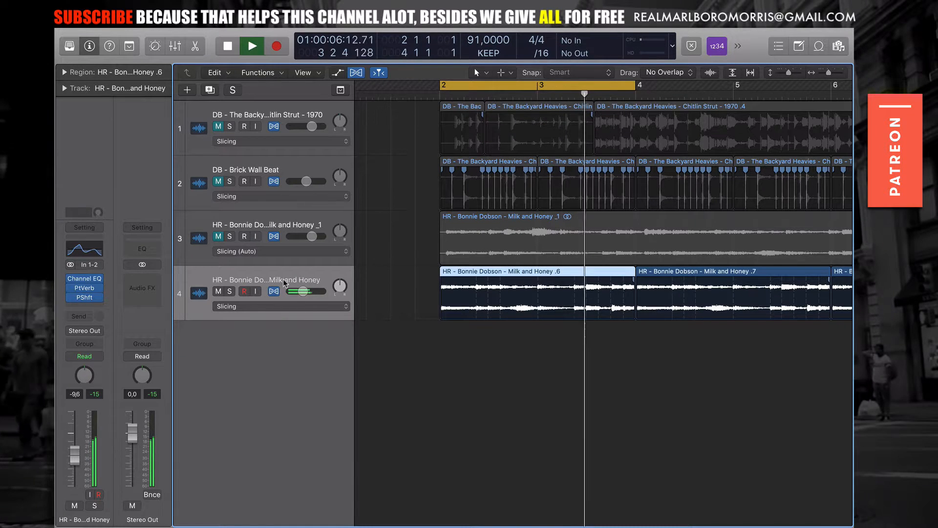
{"action": "key", "text": "space"}
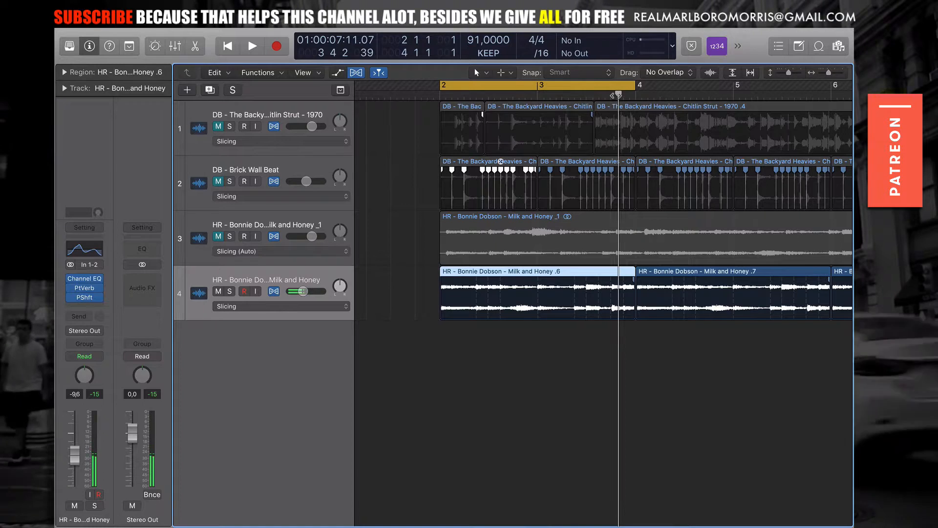
Unmute the Brick Wall Beat track and play it together with the riff from bar 2, stopping after a listen
{"action": "left_click_drag", "start_coordinate": [615, 95], "coordinate": [442, 106]}
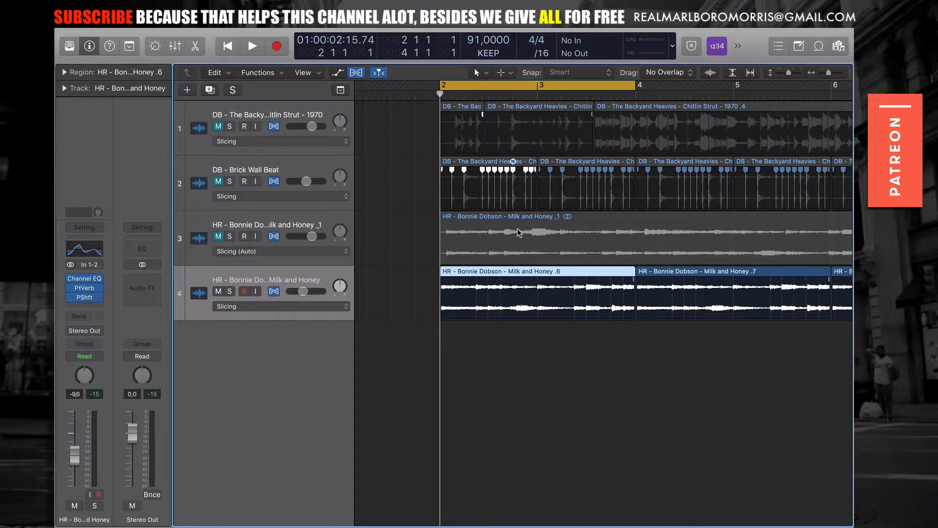
{"action": "left_click", "coordinate": [254, 162]}
{"action": "left_click", "coordinate": [219, 181]}
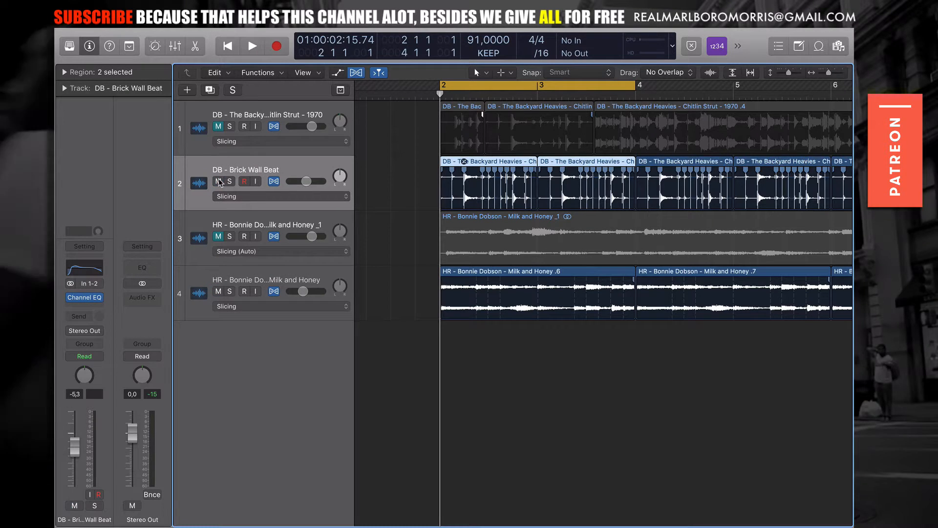
{"action": "key", "text": "space"}
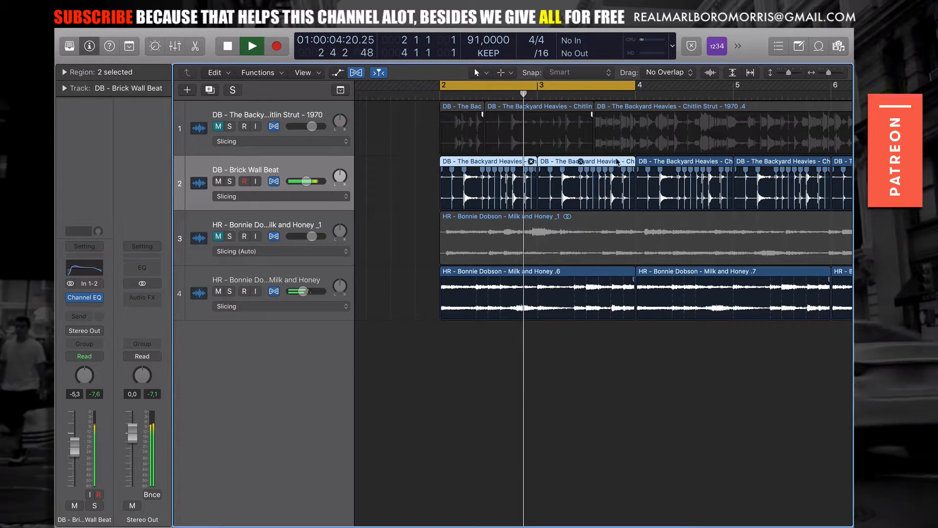
{"action": "scroll", "coordinate": [390, 176], "scroll_direction": "left", "scroll_amount": 2}
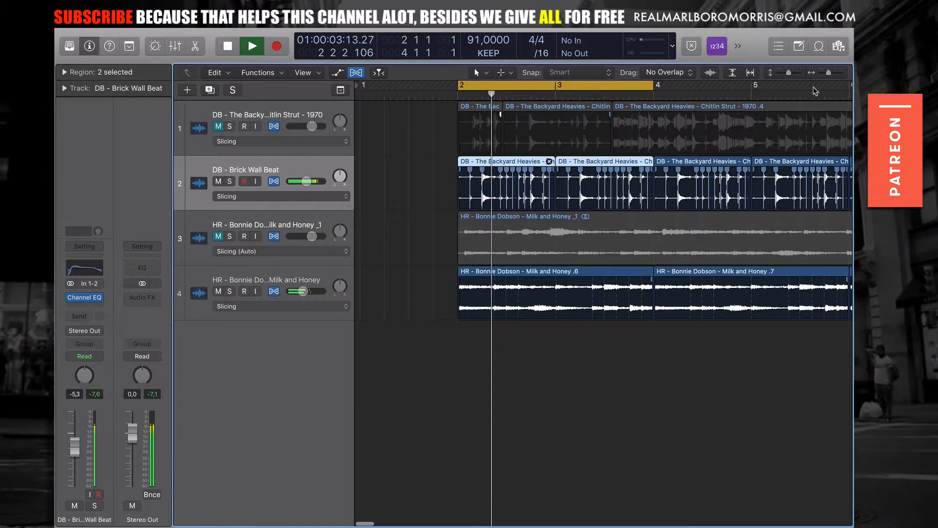
{"action": "left_click_drag", "start_coordinate": [829, 72], "coordinate": [828, 73]}
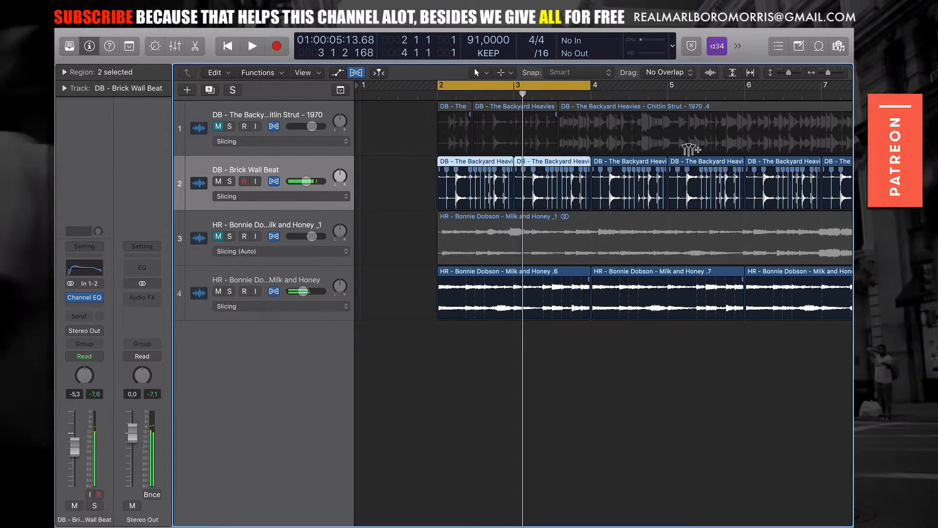
{"action": "key", "text": "space"}
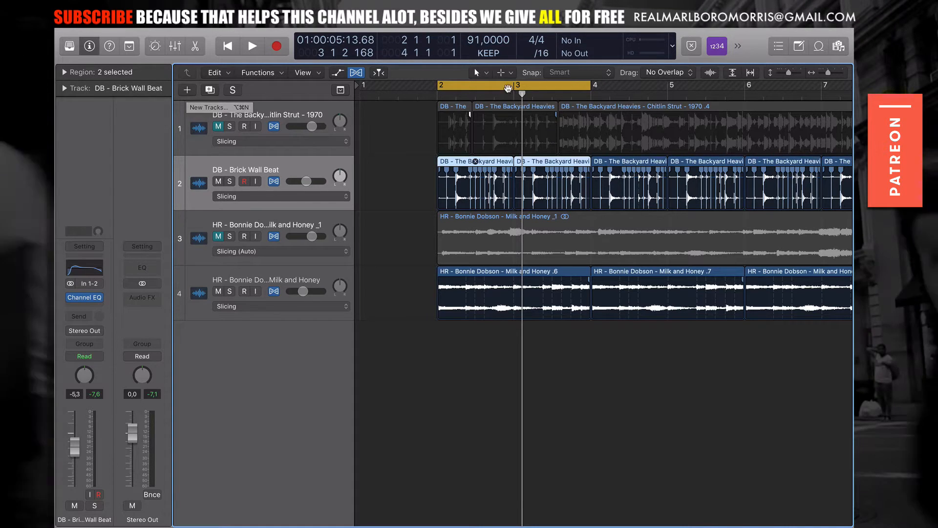
Examine the Channel EQ curve of the Brick Wall Beat track while playing the beat from bar 2, and close its window
{"action": "left_click", "coordinate": [499, 93]}
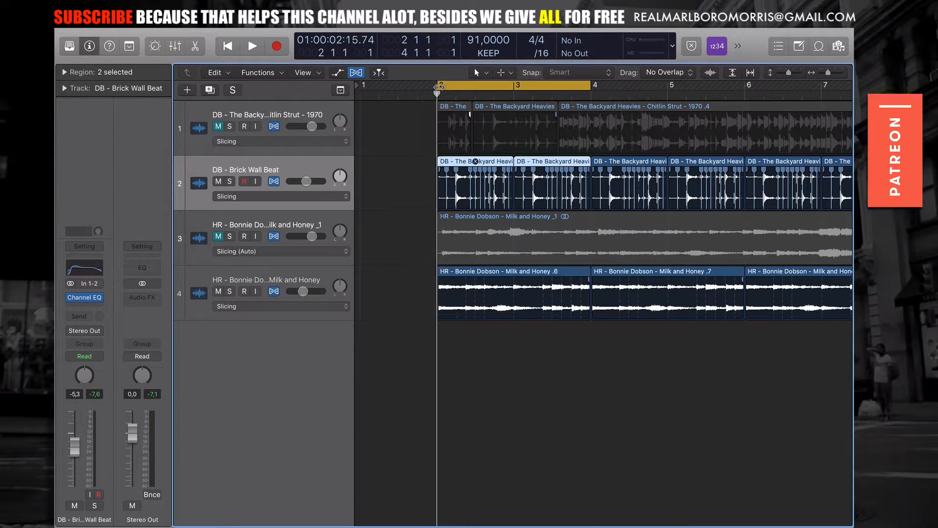
{"action": "left_click", "coordinate": [85, 297]}
{"action": "left_click_drag", "start_coordinate": [392, 62], "coordinate": [419, 65]}
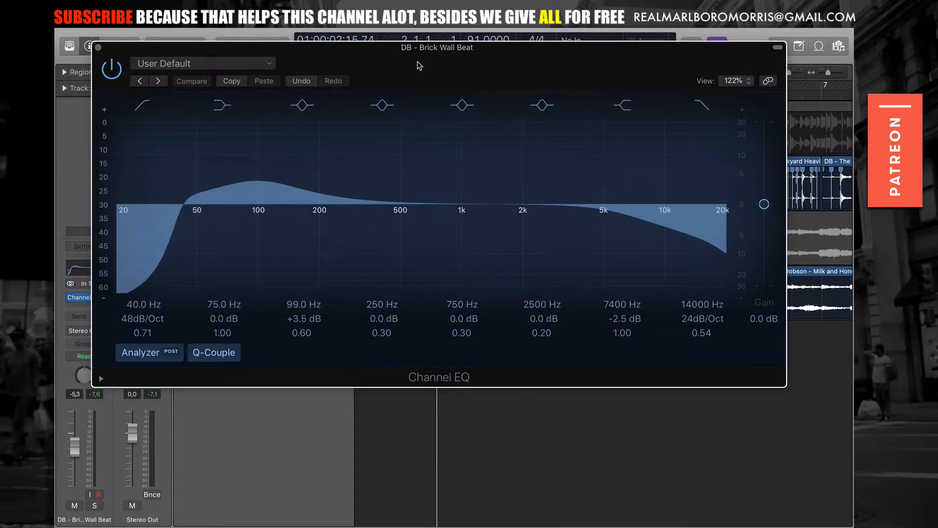
{"action": "key", "text": "space"}
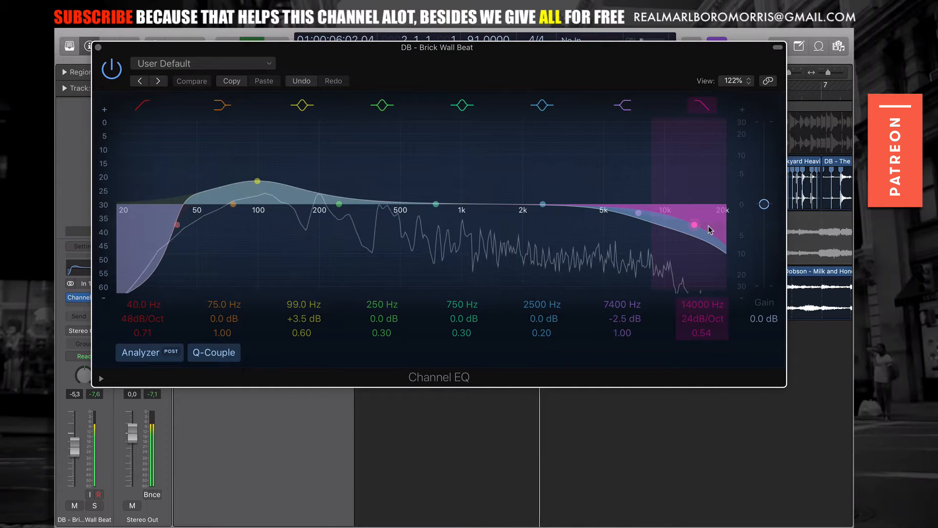
{"action": "left_click", "coordinate": [98, 48]}
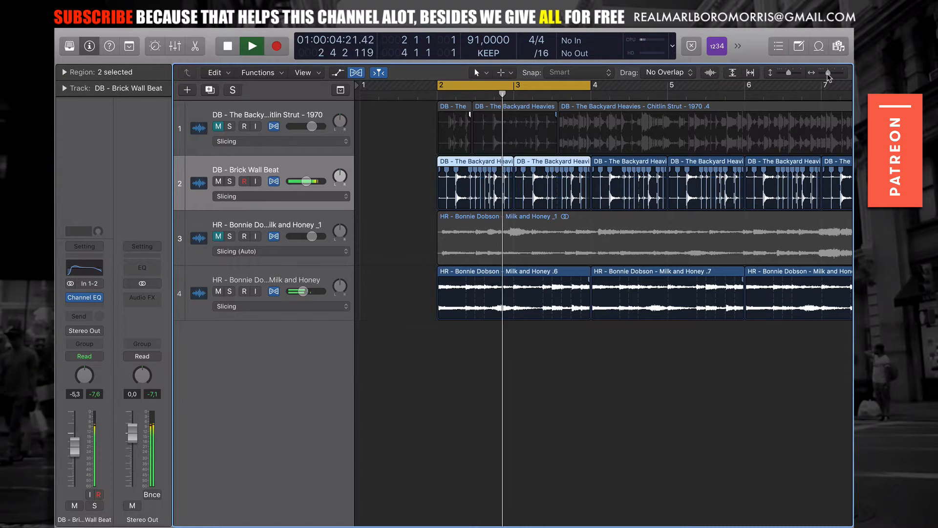
Play the drum break and riff together from bar 2, and briefly view the Drum Breaks folder in the file browser
{"action": "left_click_drag", "start_coordinate": [828, 73], "coordinate": [827, 72]}
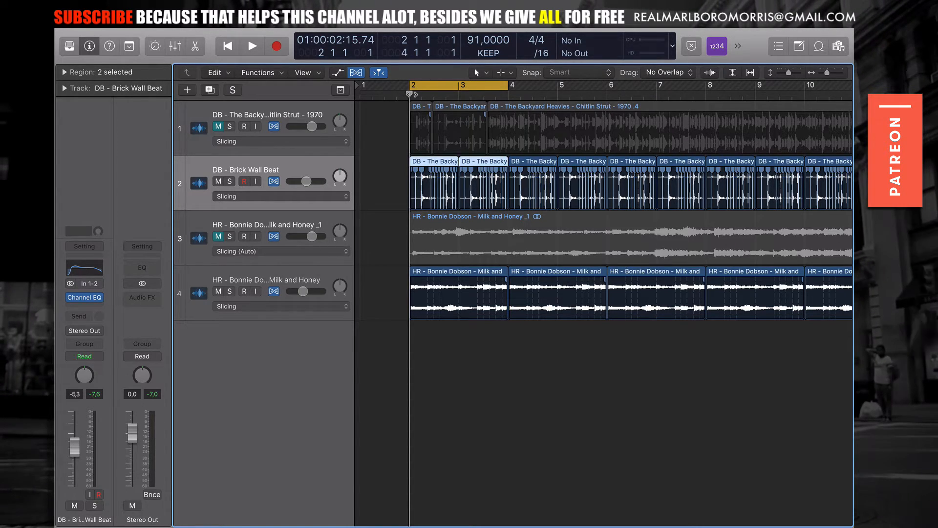
{"action": "key", "text": "space"}
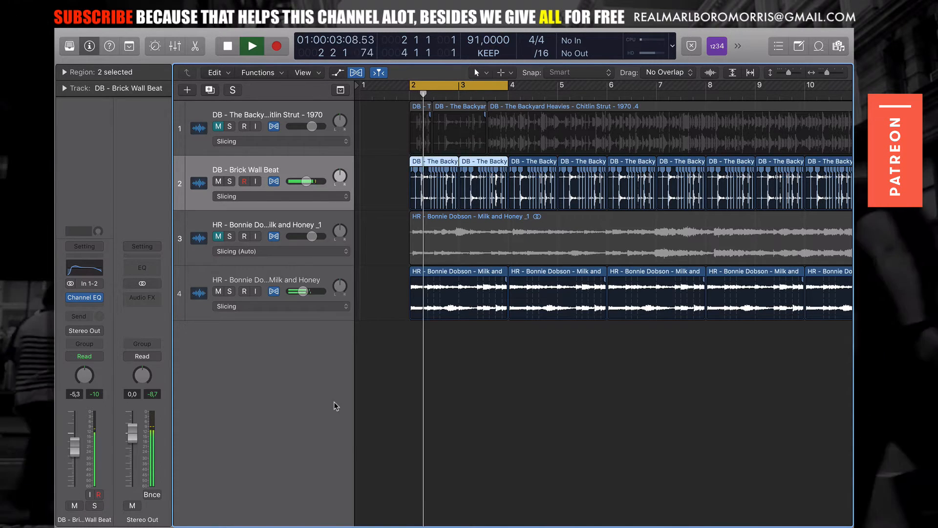
{"action": "mouse_move", "coordinate": [385, 511]}
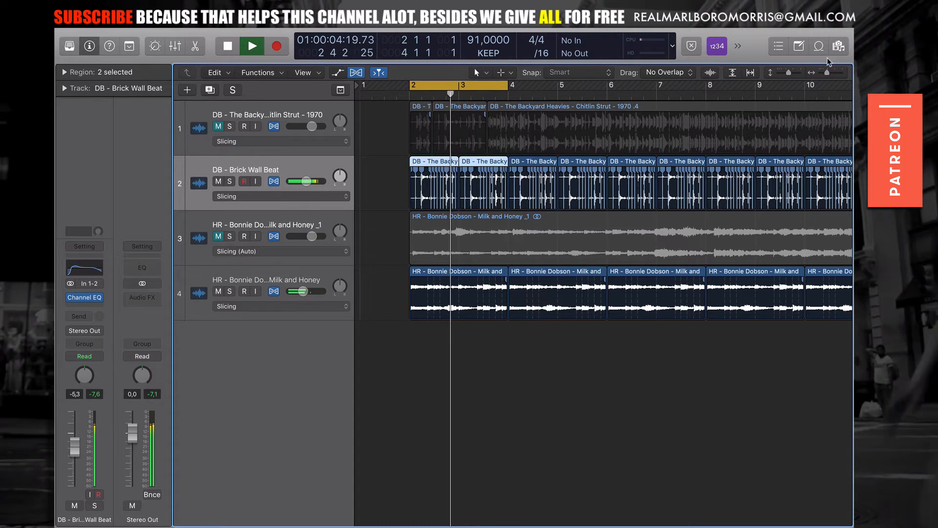
{"action": "key", "text": "f"}
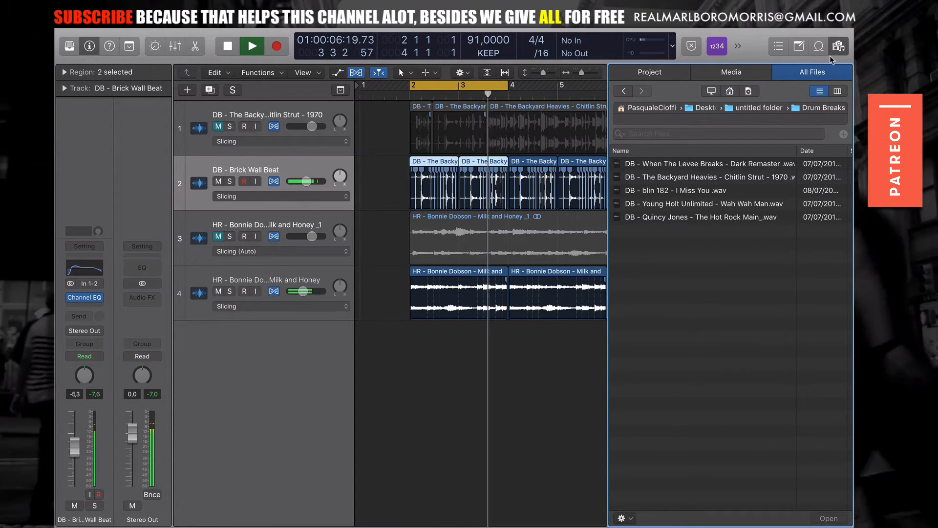
{"action": "key", "text": "f"}
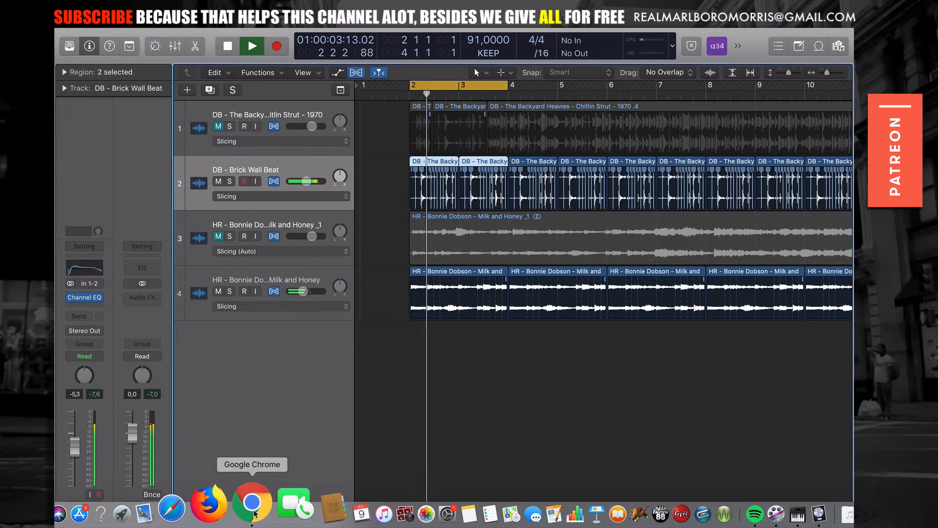
Switch to Google Chrome to show the Patreon page and Teespring apparel listing, close the two extra tabs, and return to Logic Pro X
{"action": "left_click", "coordinate": [252, 513]}
{"action": "left_click", "coordinate": [251, 42]}
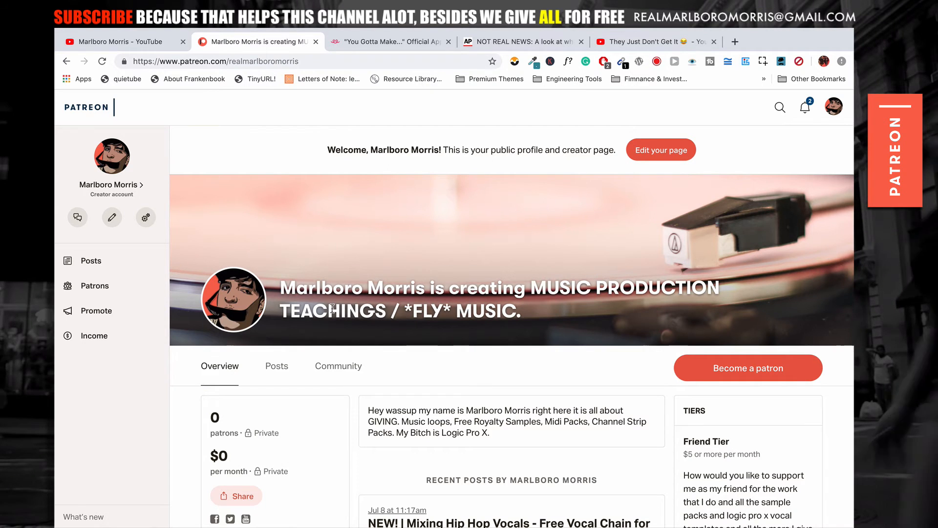
{"action": "left_click", "coordinate": [395, 43]}
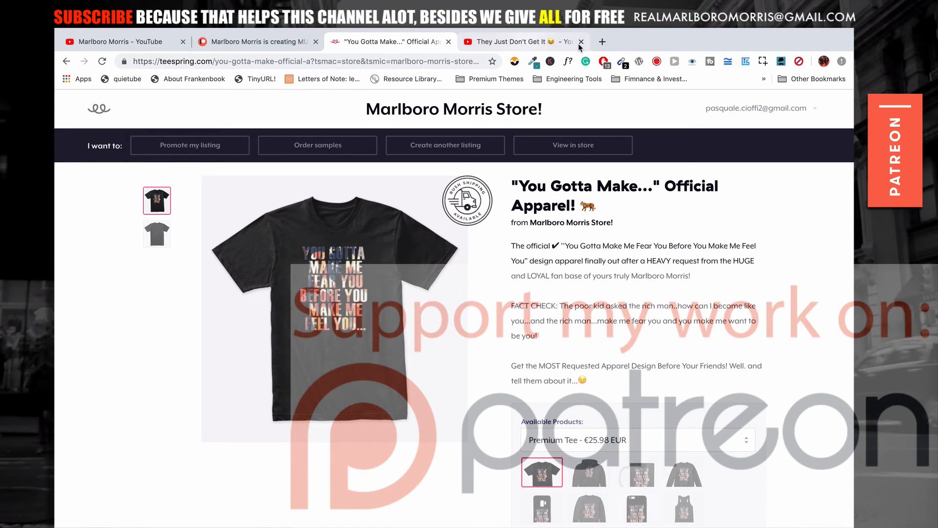
{"action": "mouse_move", "coordinate": [704, 514]}
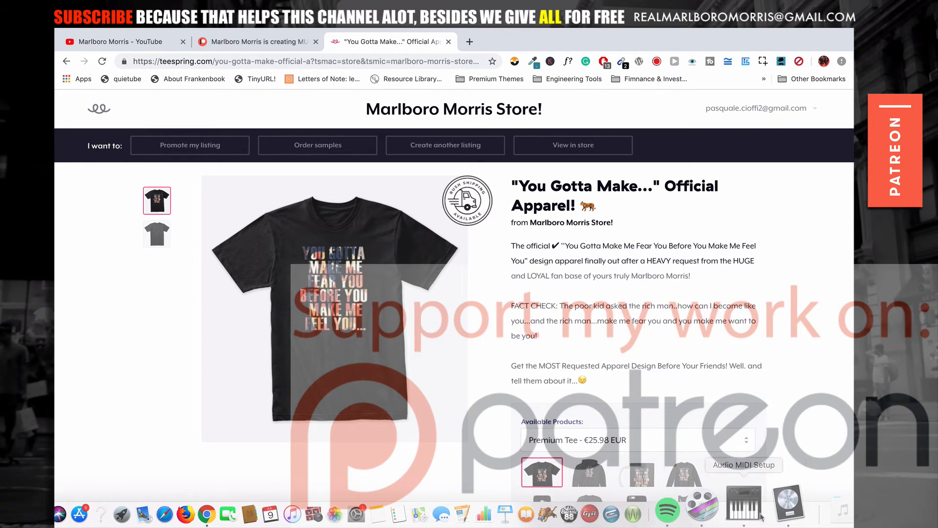
{"action": "left_click", "coordinate": [768, 506]}
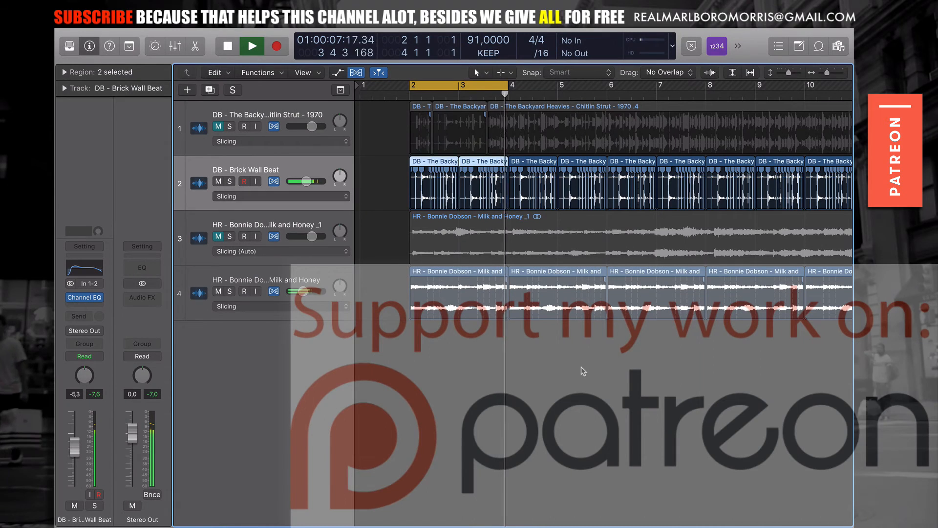